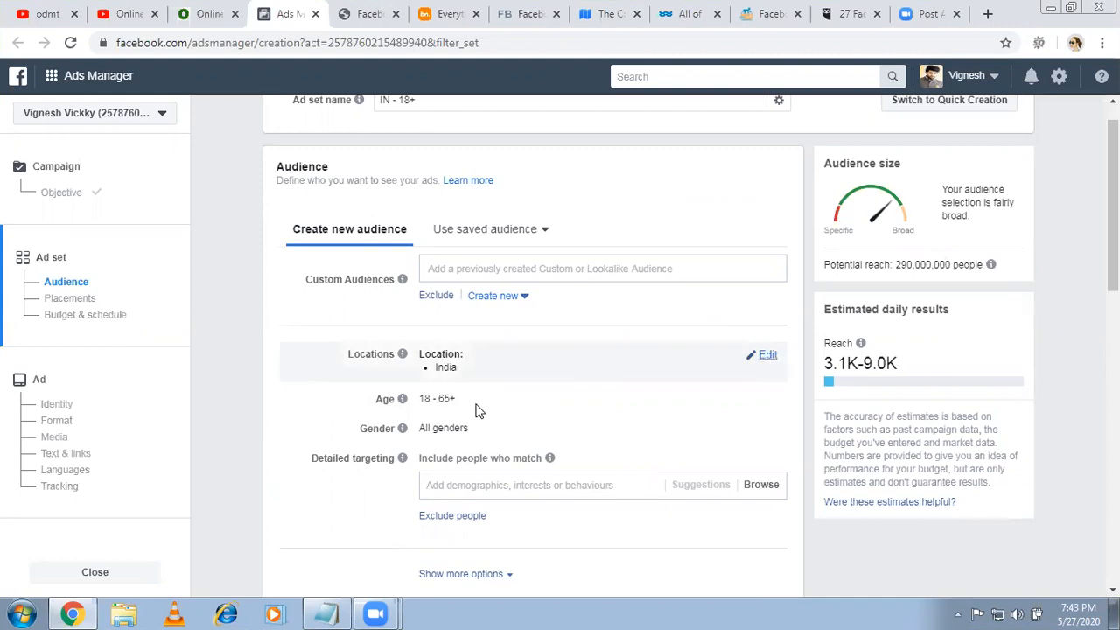
Browse the detailed targeting categories in the ad set's audience section
mouse_move(479, 411)
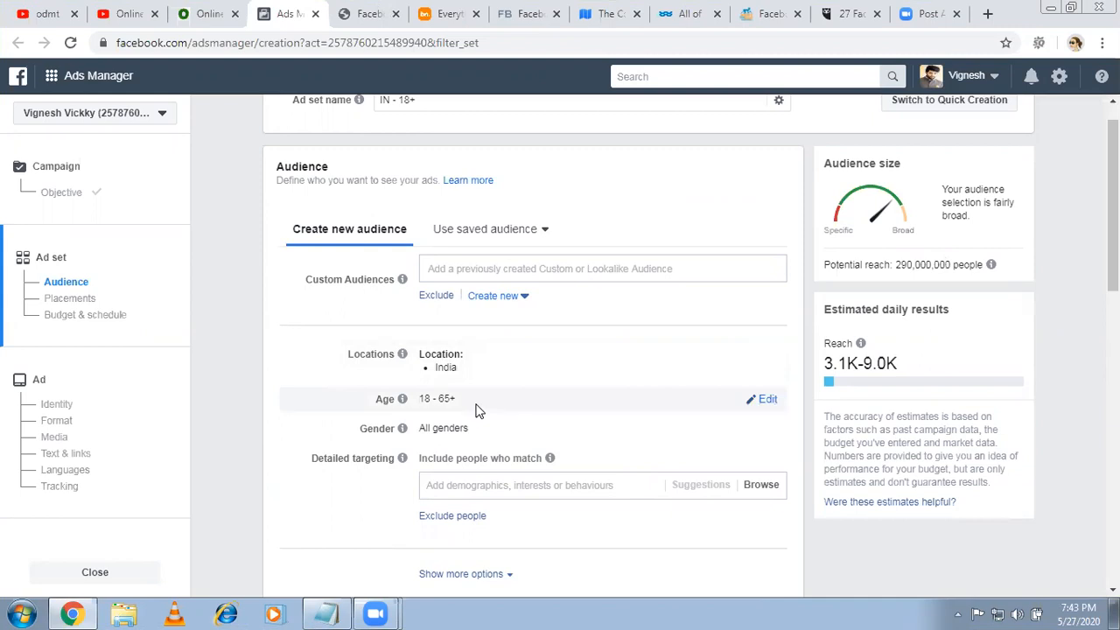
mouse_move(463, 431)
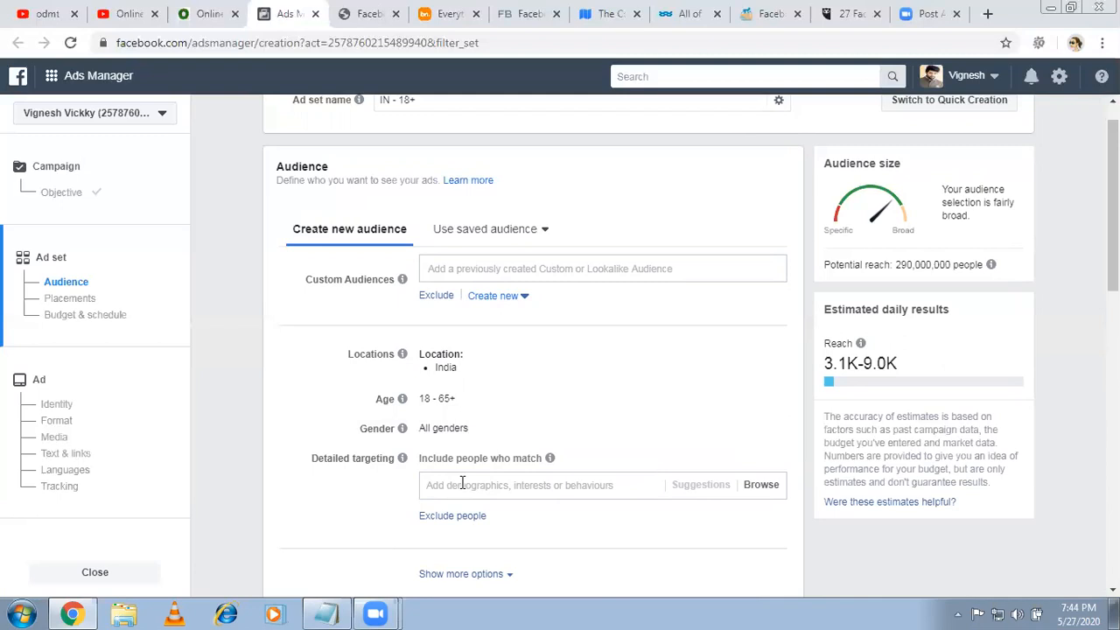
click(763, 487)
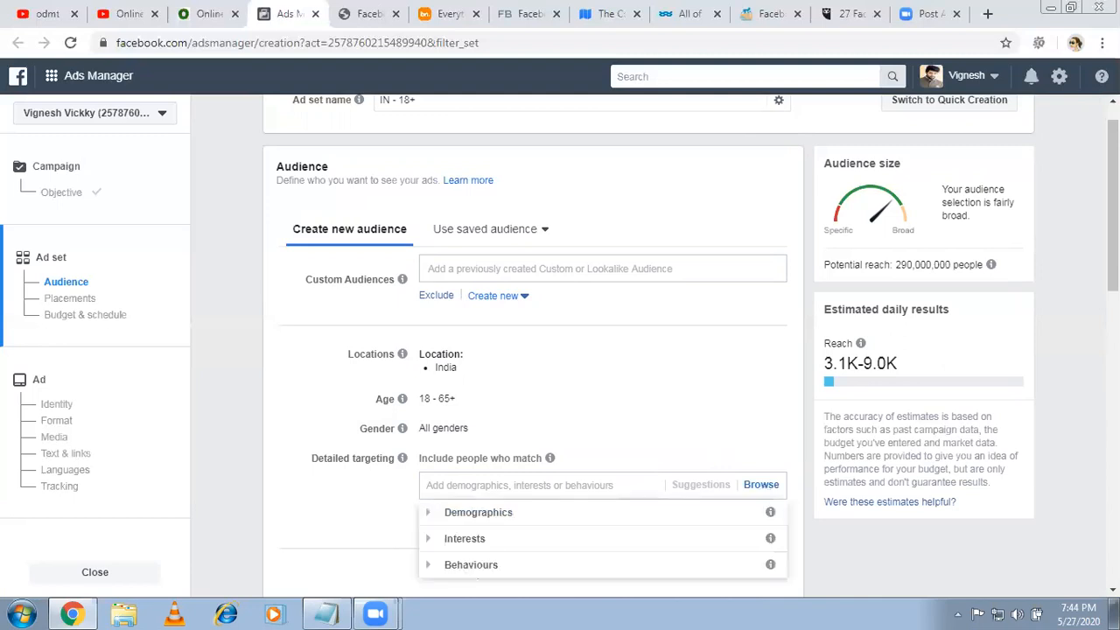
scroll(901, 271, down, 1)
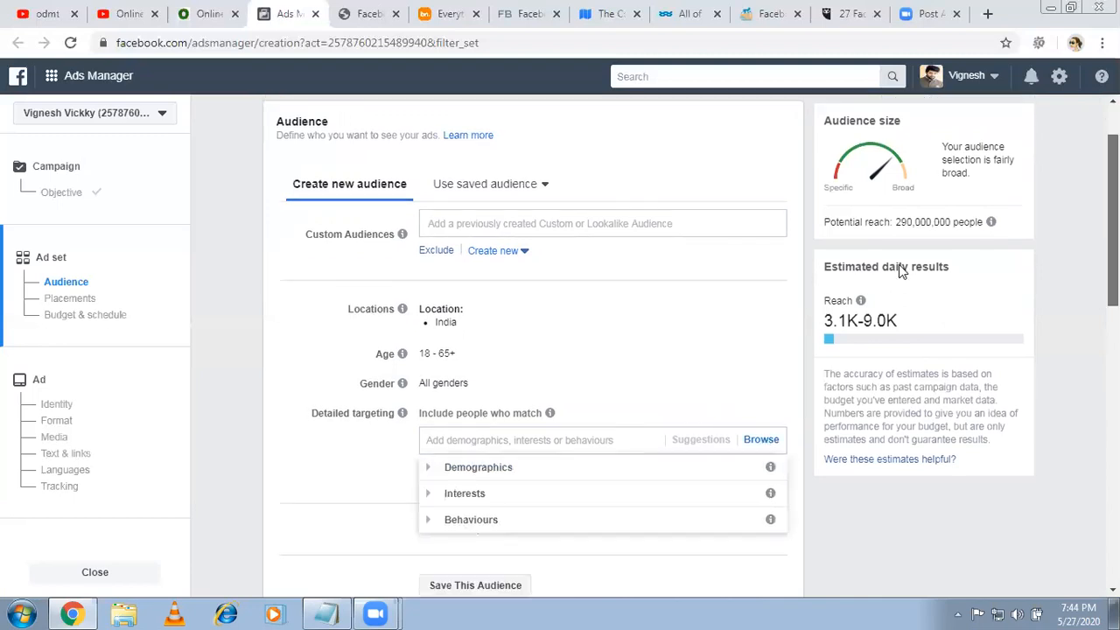
scroll(901, 271, up, 2)
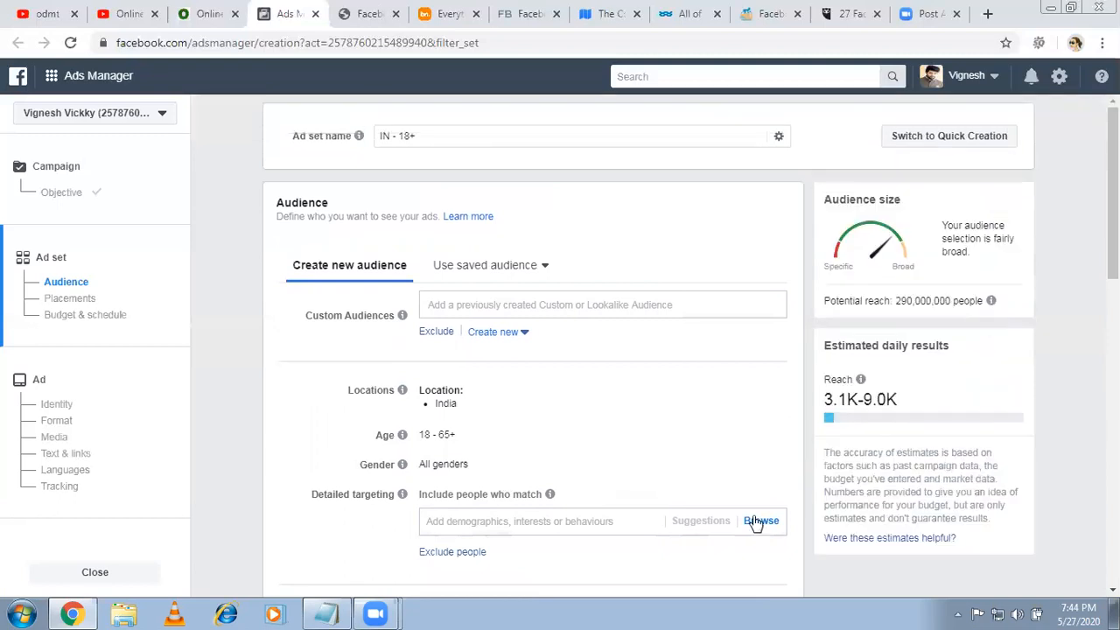
click(757, 522)
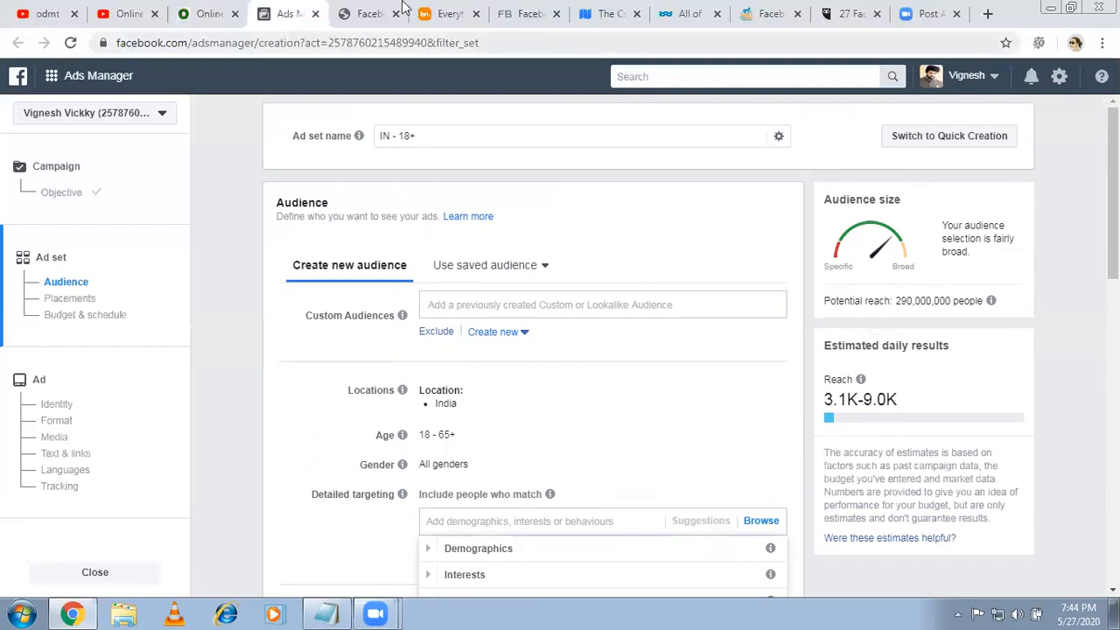
Review the demographics, interests and behaviours descriptions in the Facebook Audience Targeting PDF
click(374, 10)
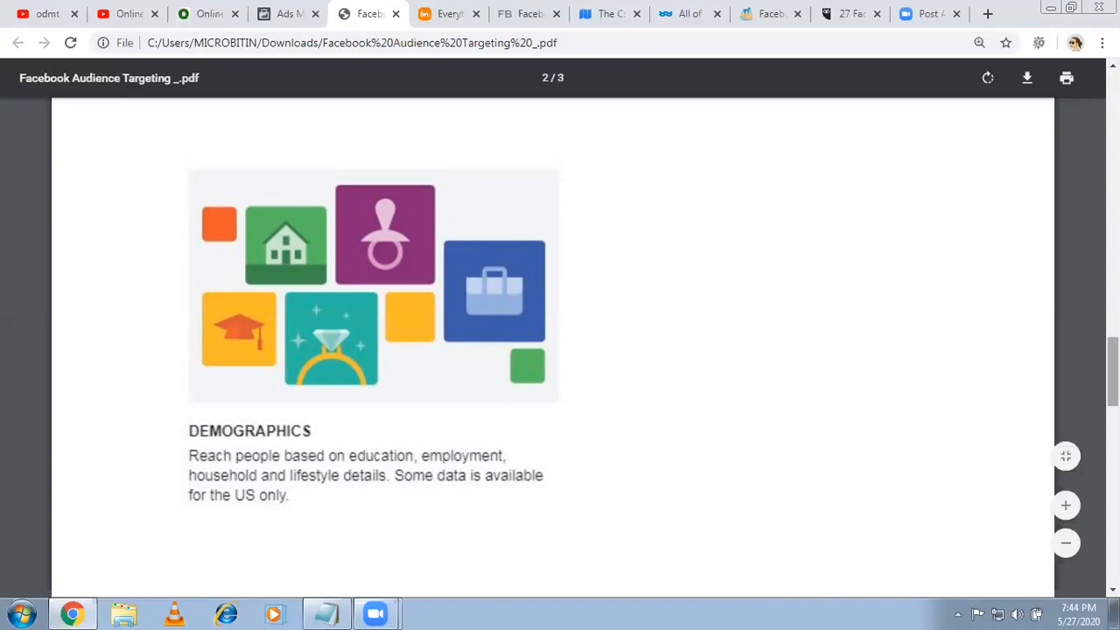
scroll(553, 333, down, 2)
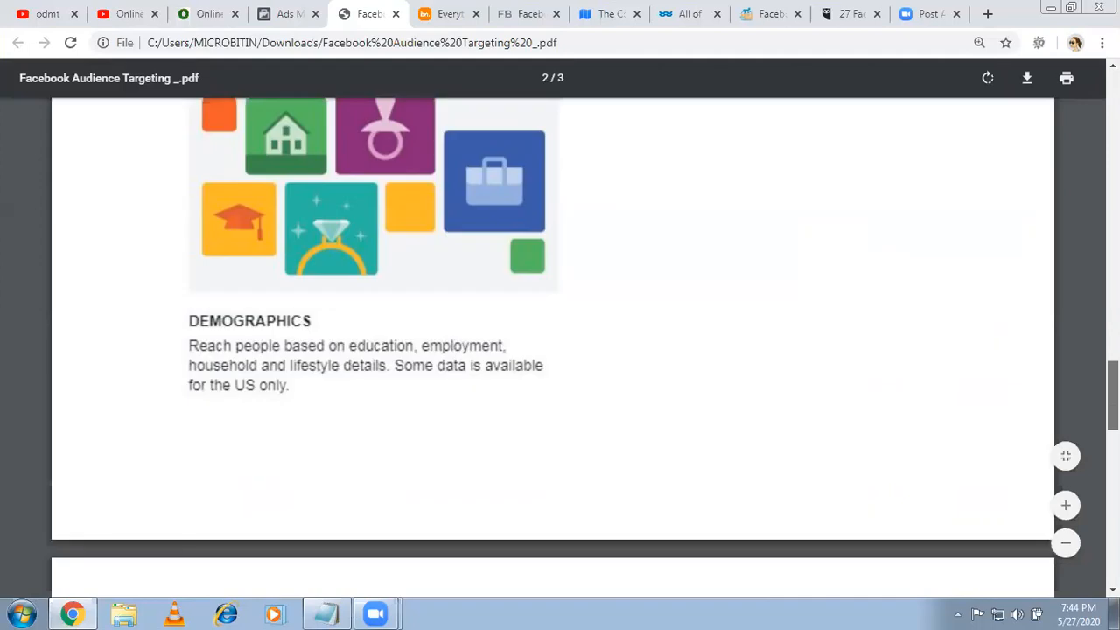
scroll(553, 332, down, 3)
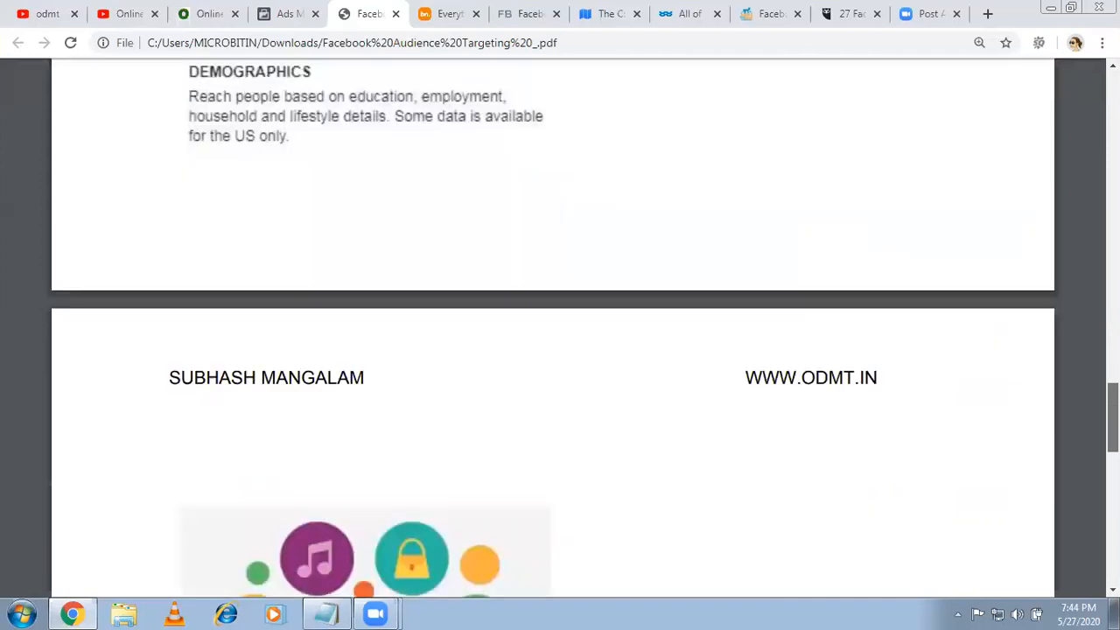
scroll(553, 332, down, 4)
scroll(553, 333, down, 1)
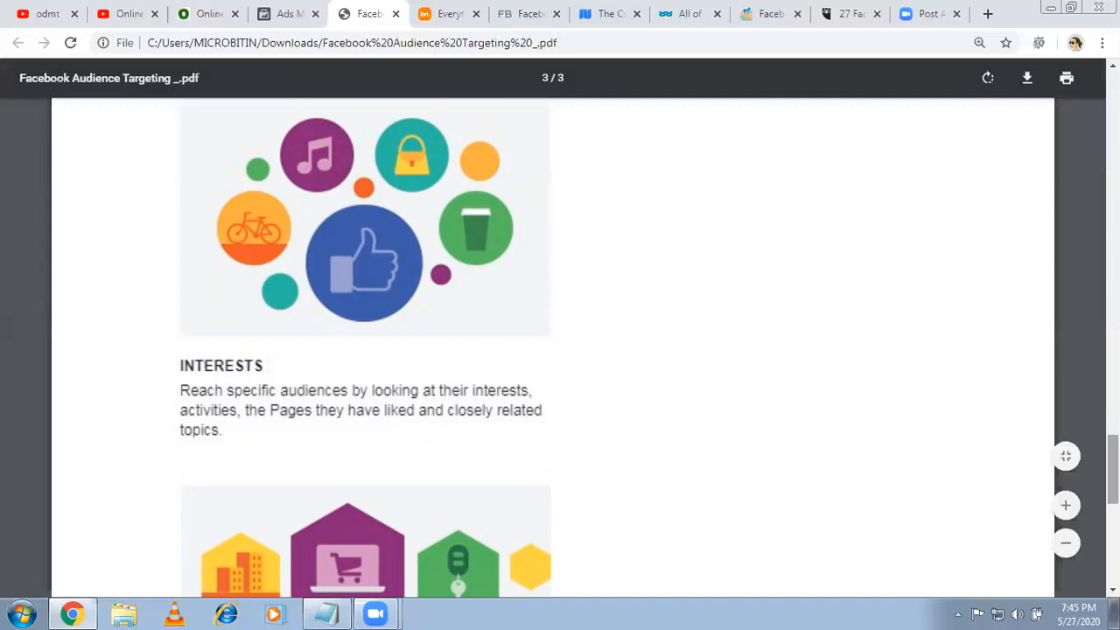
scroll(553, 348, down, 1)
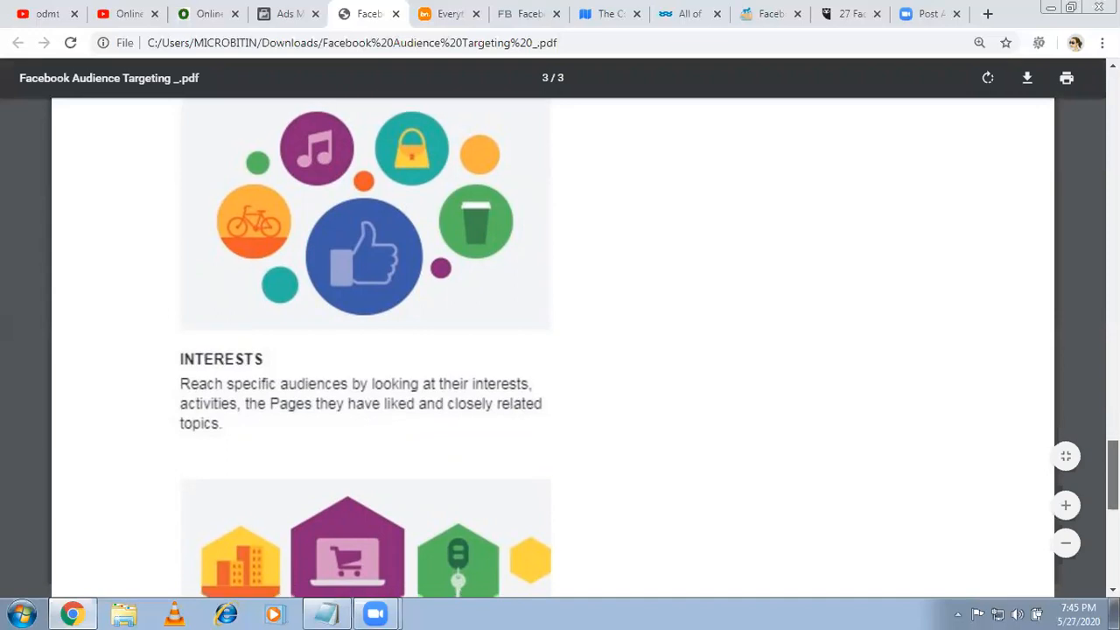
scroll(553, 348, down, 3)
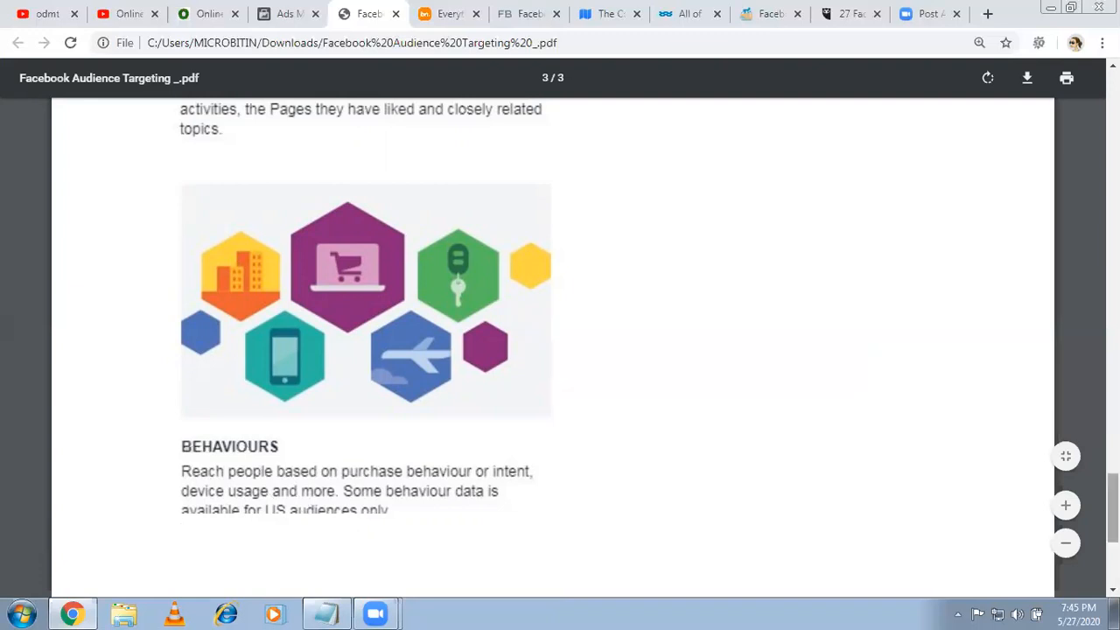
scroll(636, 336, up, 8)
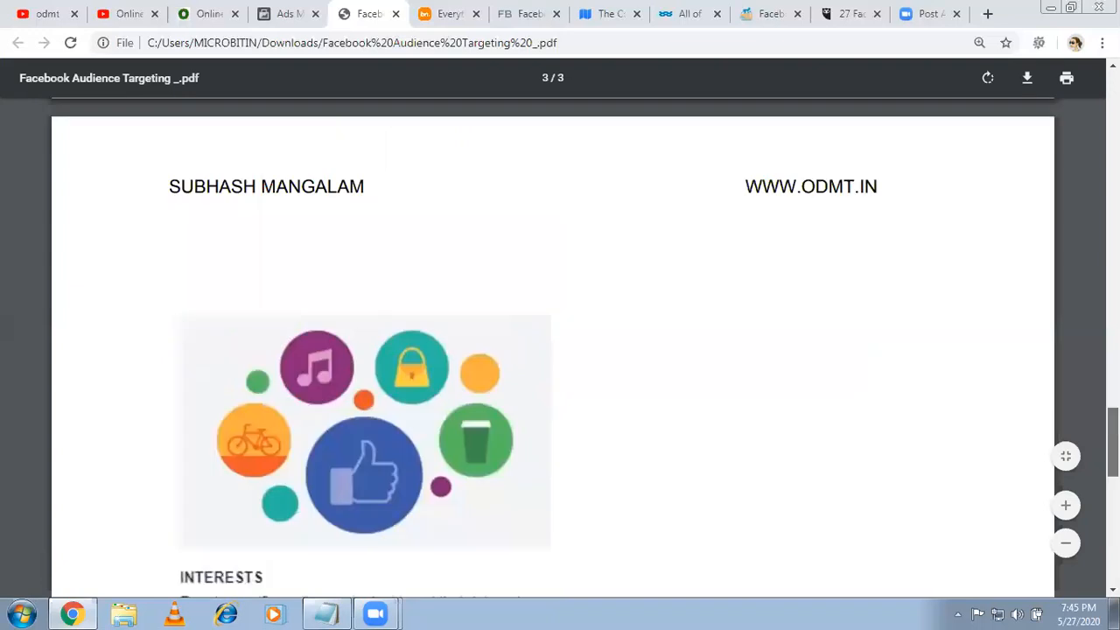
scroll(635, 335, up, 1)
Return to Ads Manager and expand the Demographics category in the detailed targeting browser
click(282, 13)
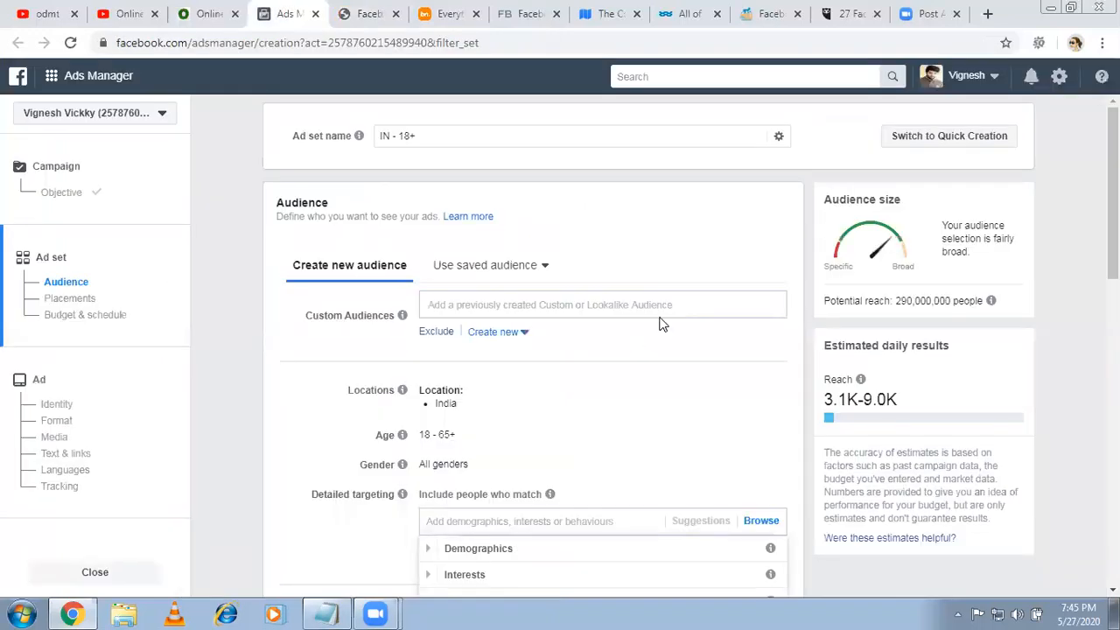
scroll(646, 366, down, 1)
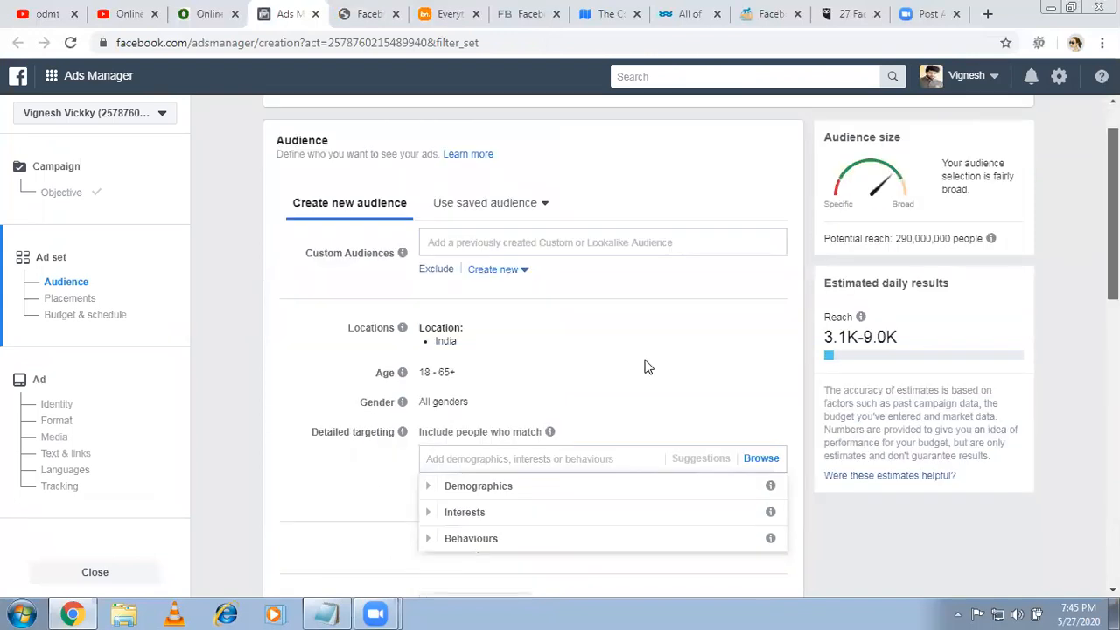
scroll(778, 475, up, 1)
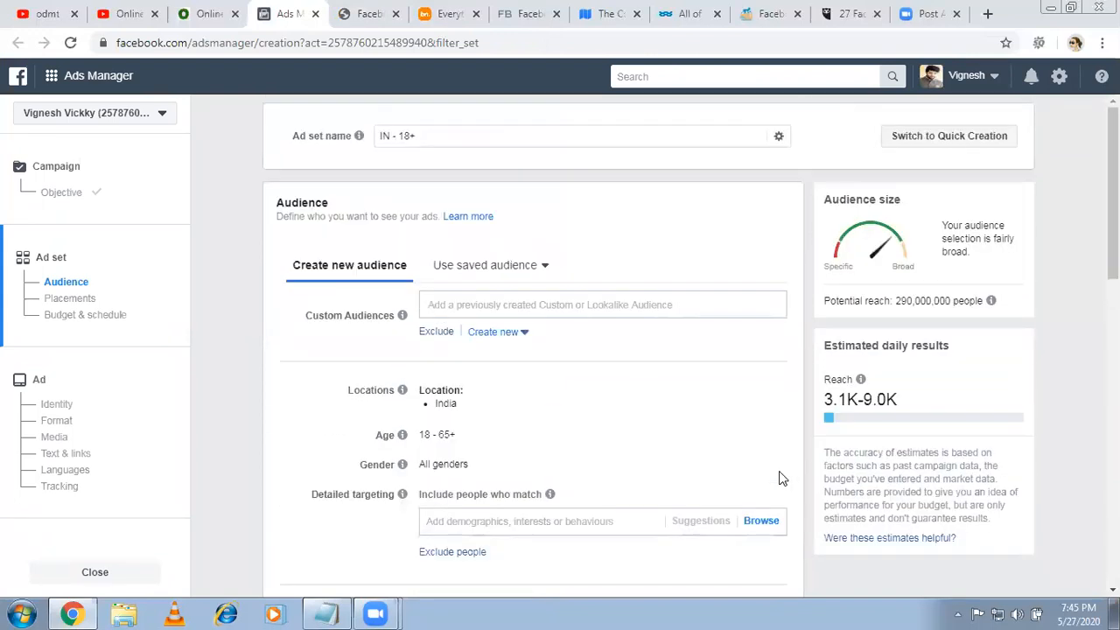
click(757, 522)
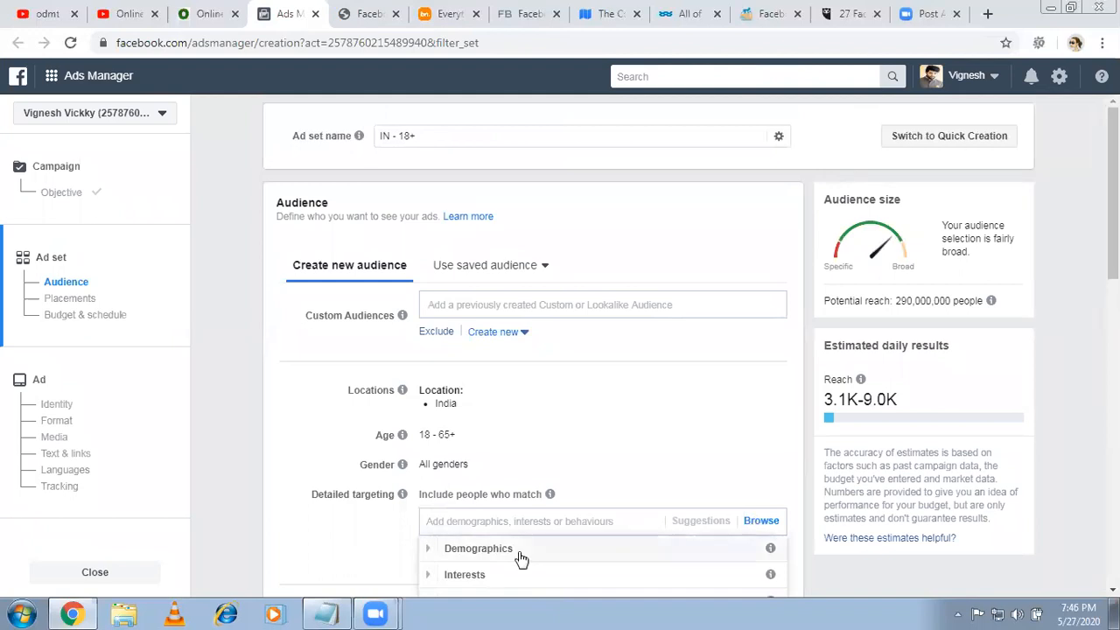
click(461, 554)
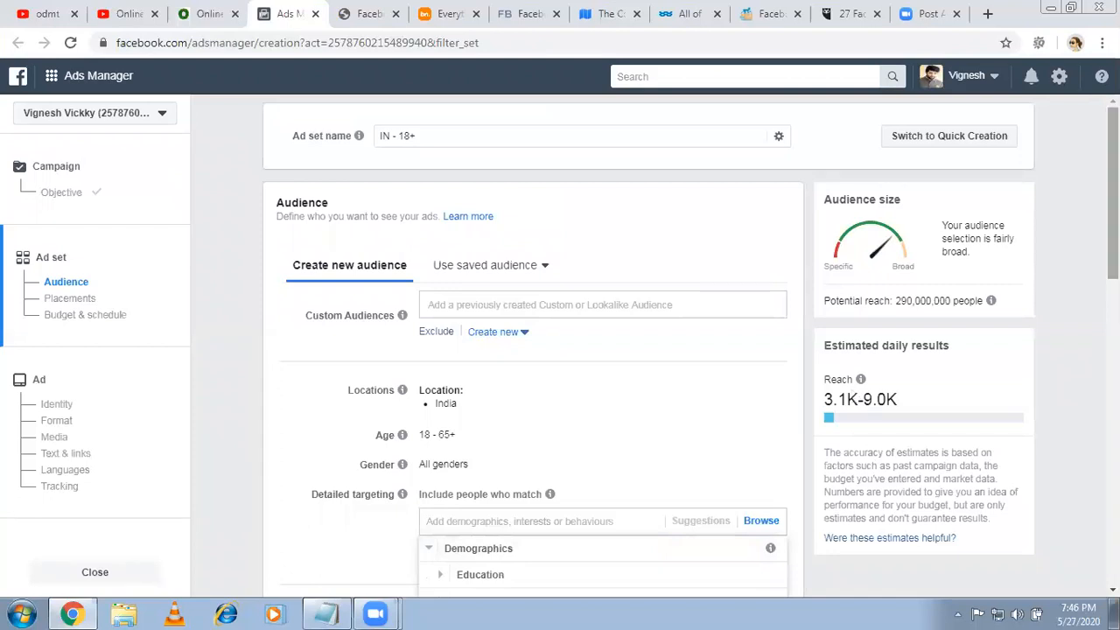
scroll(690, 345, down, 1)
scroll(690, 347, down, 1)
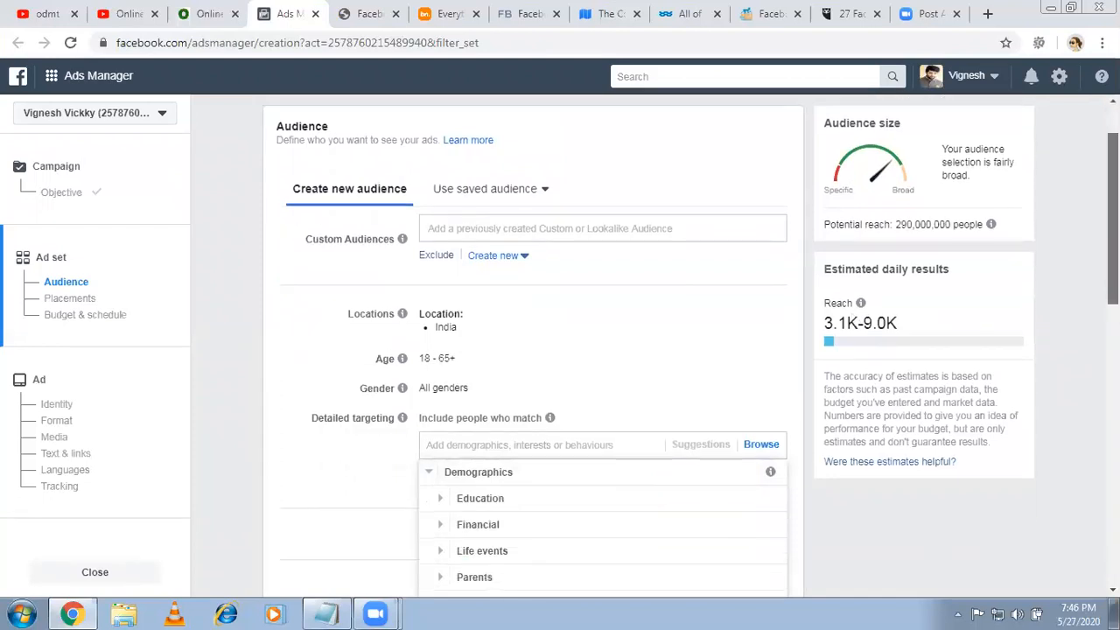
scroll(690, 346, down, 1)
scroll(690, 347, down, 2)
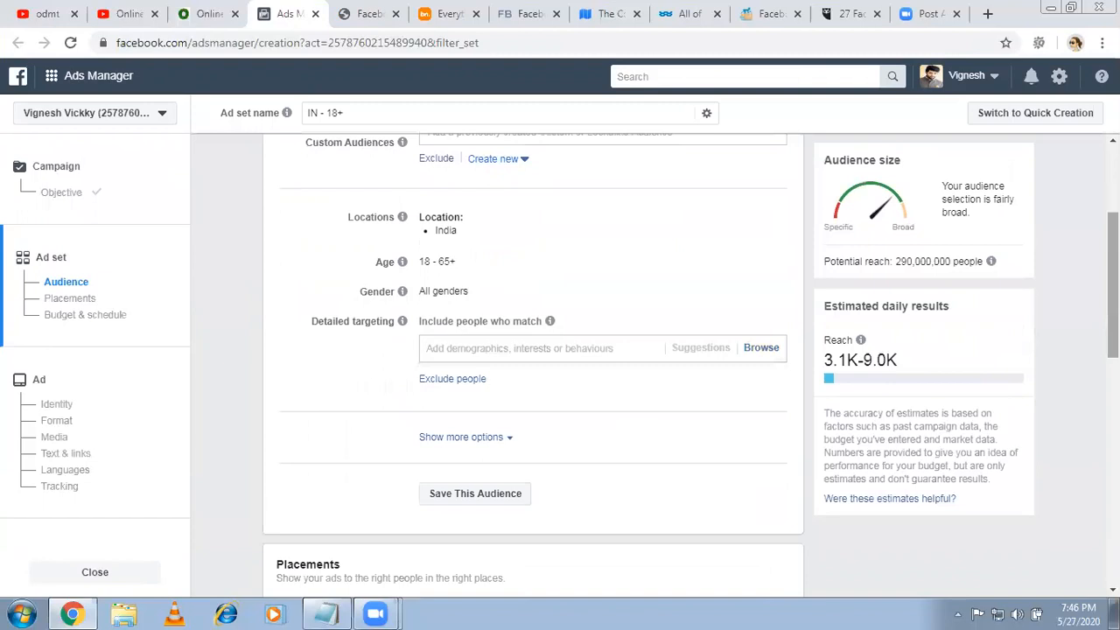
scroll(755, 265, down, 2)
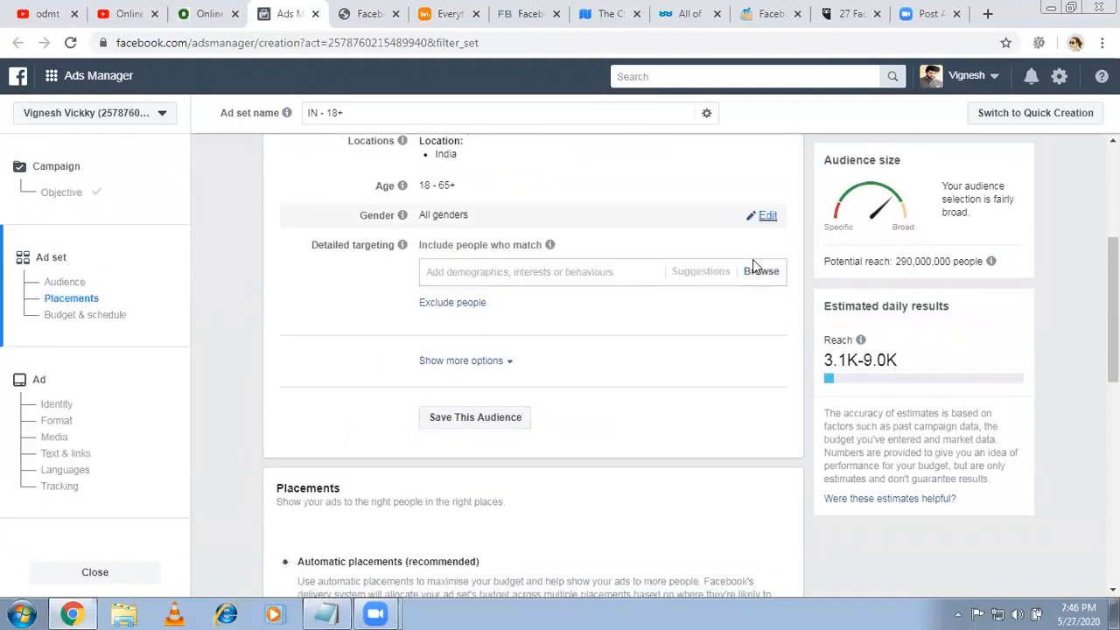
click(759, 273)
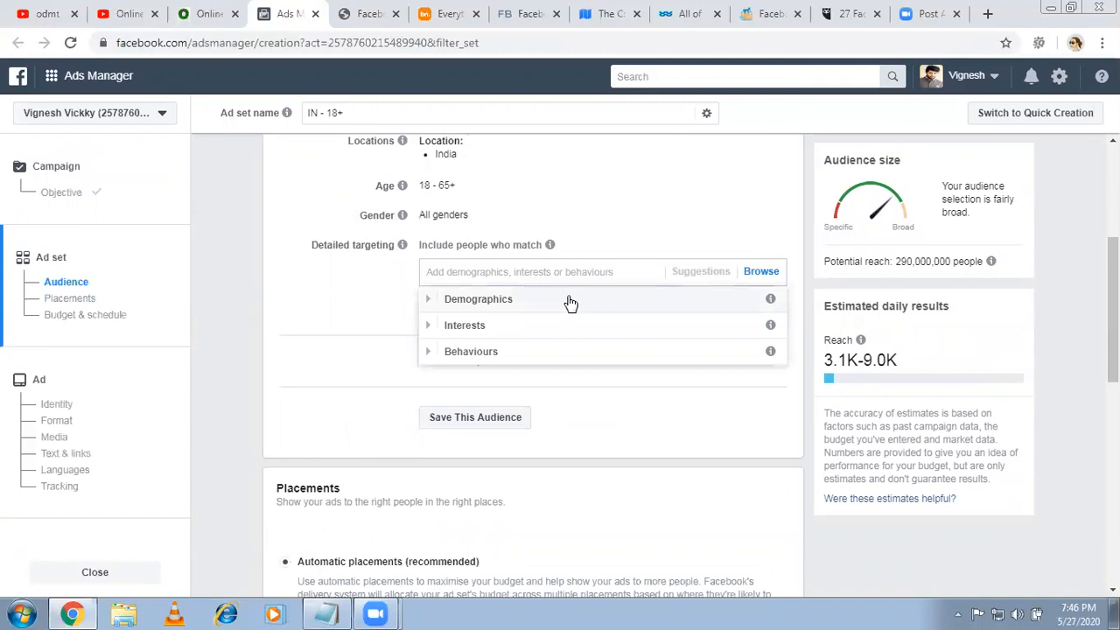
click(569, 300)
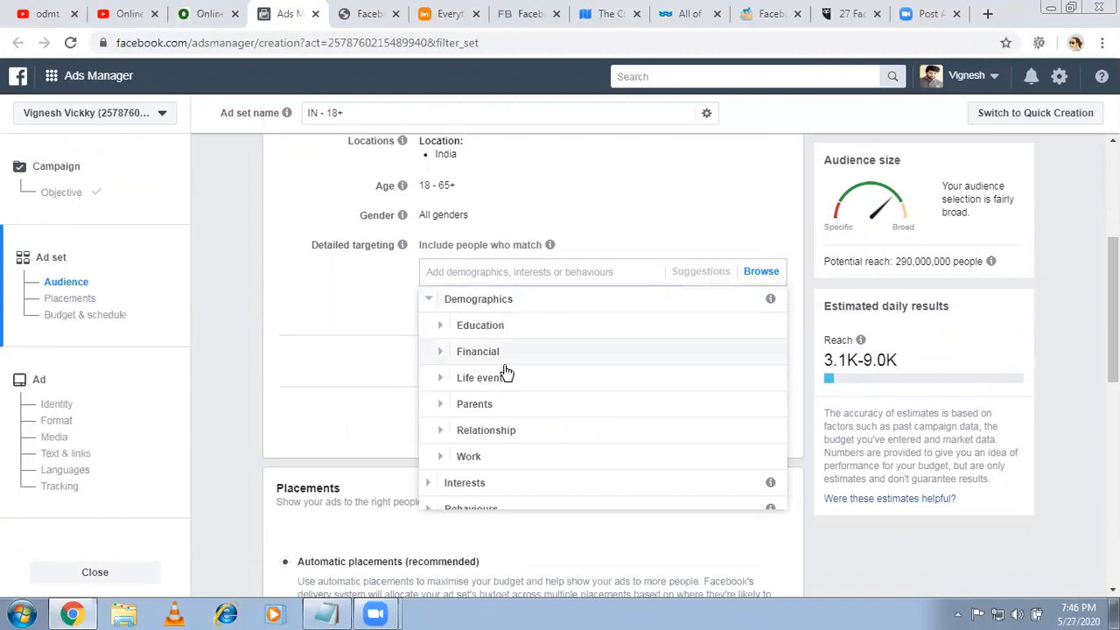
Search for "osmania university" among the Schools Universities targeting options under Education
click(485, 325)
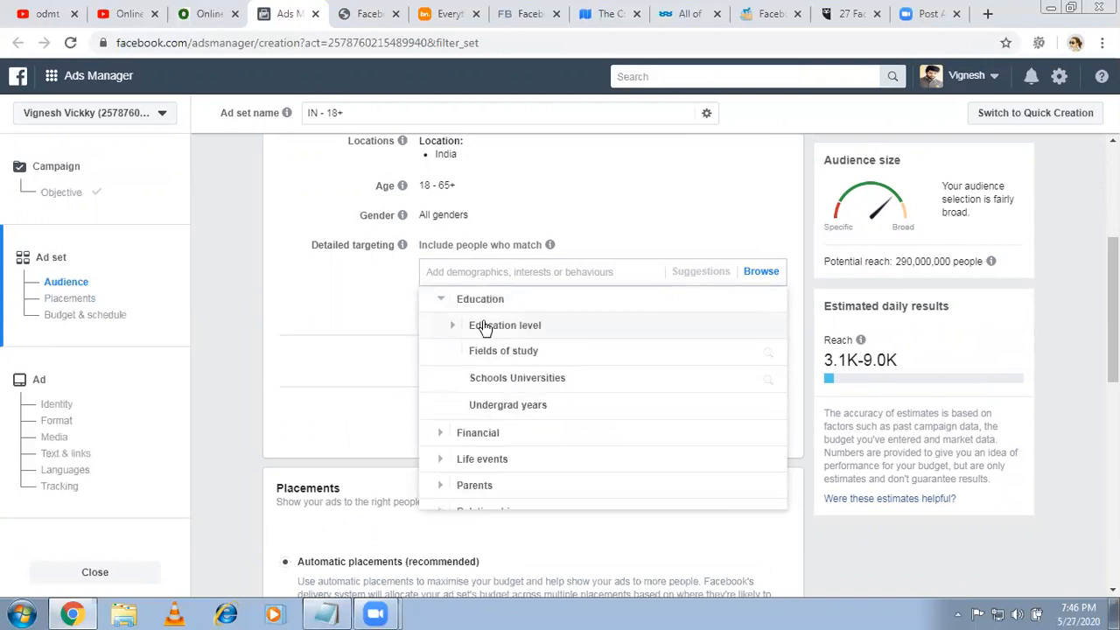
click(516, 377)
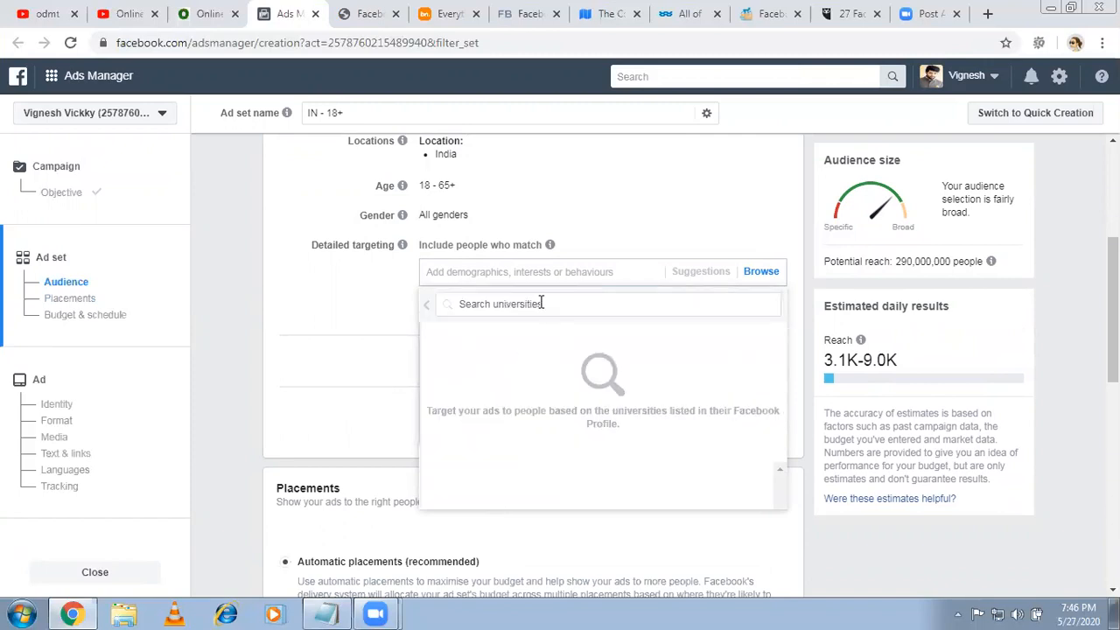
click(543, 303)
text(osmania university)
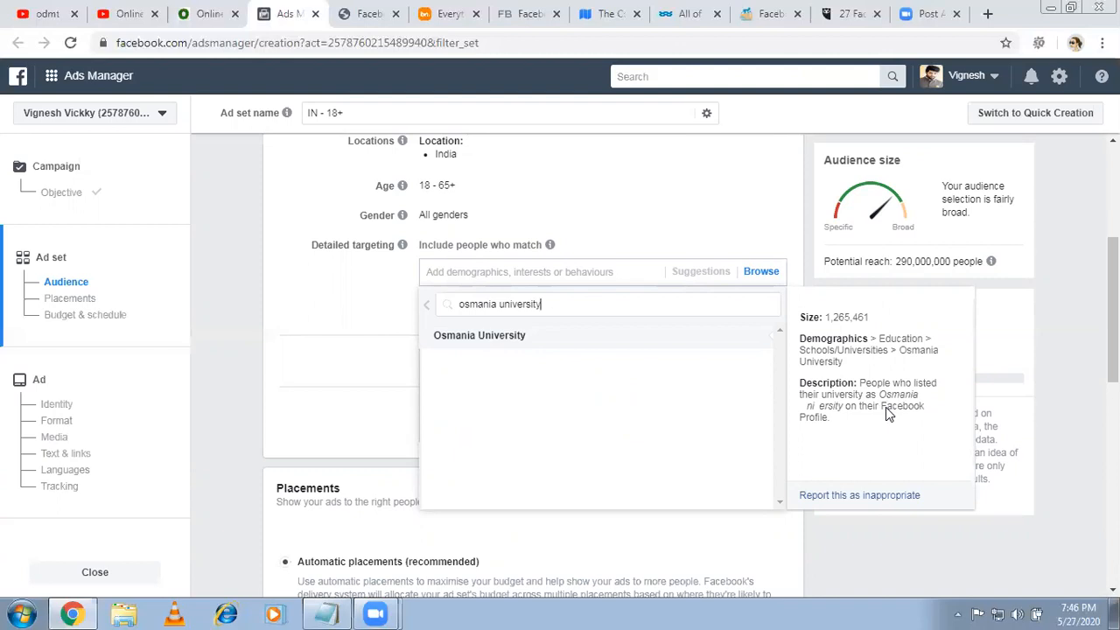
Leave the university search, examine the Education level options, and collapse the Education group
click(430, 308)
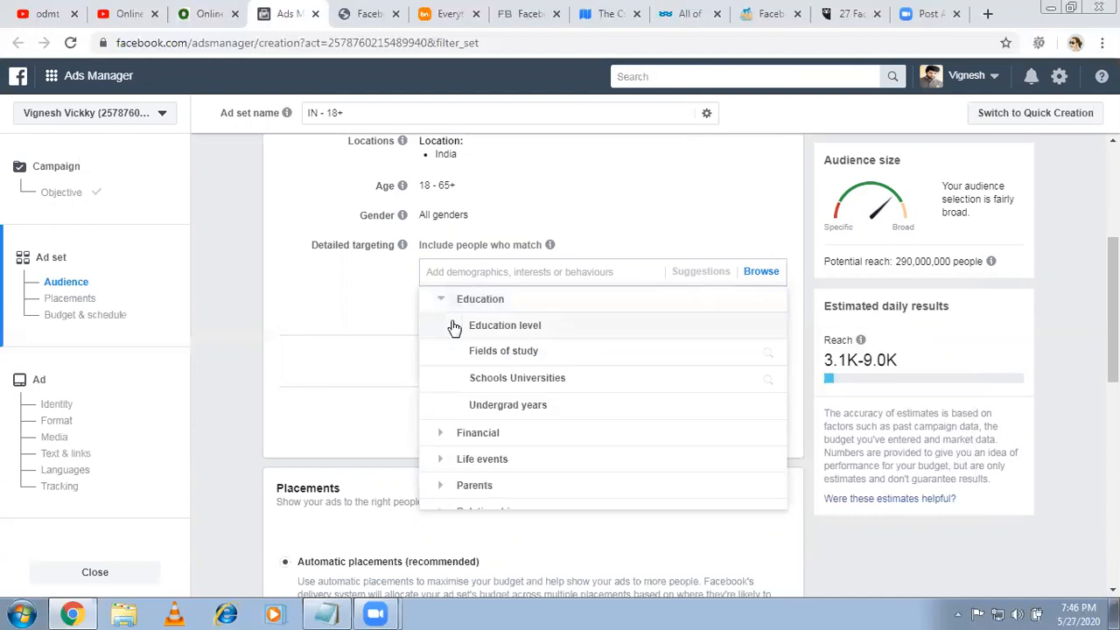
click(454, 325)
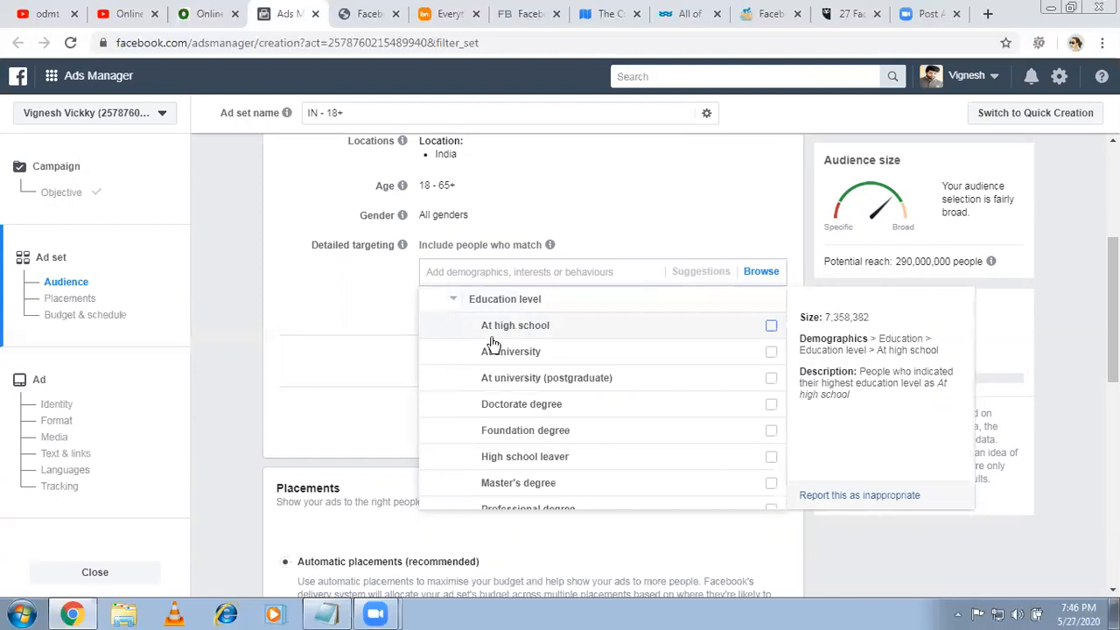
click(464, 308)
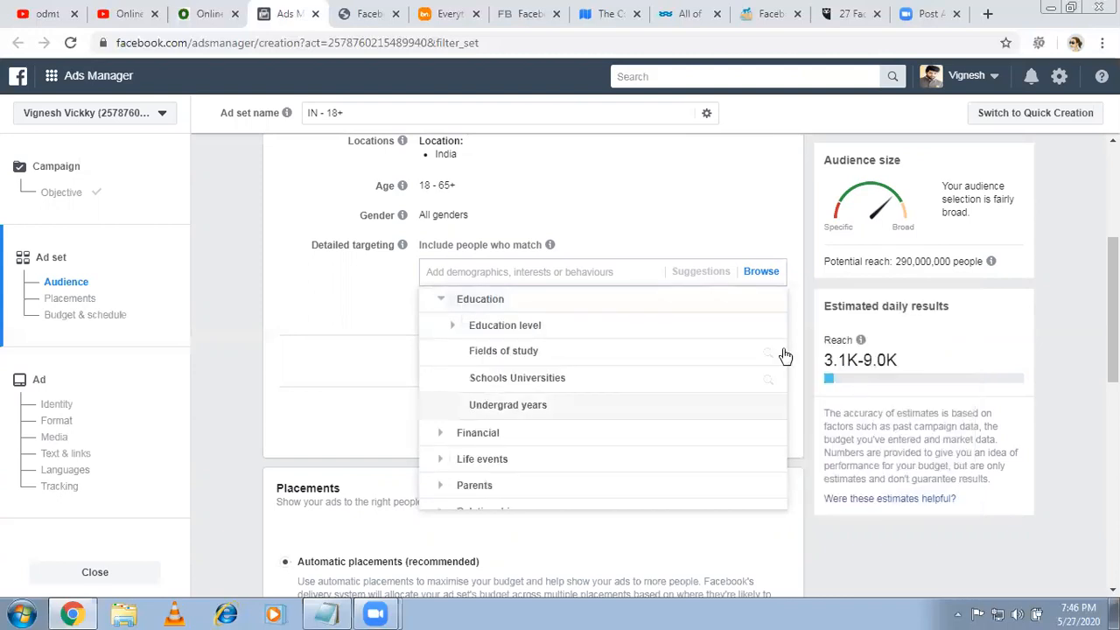
click(438, 300)
scroll(440, 304, up, 1)
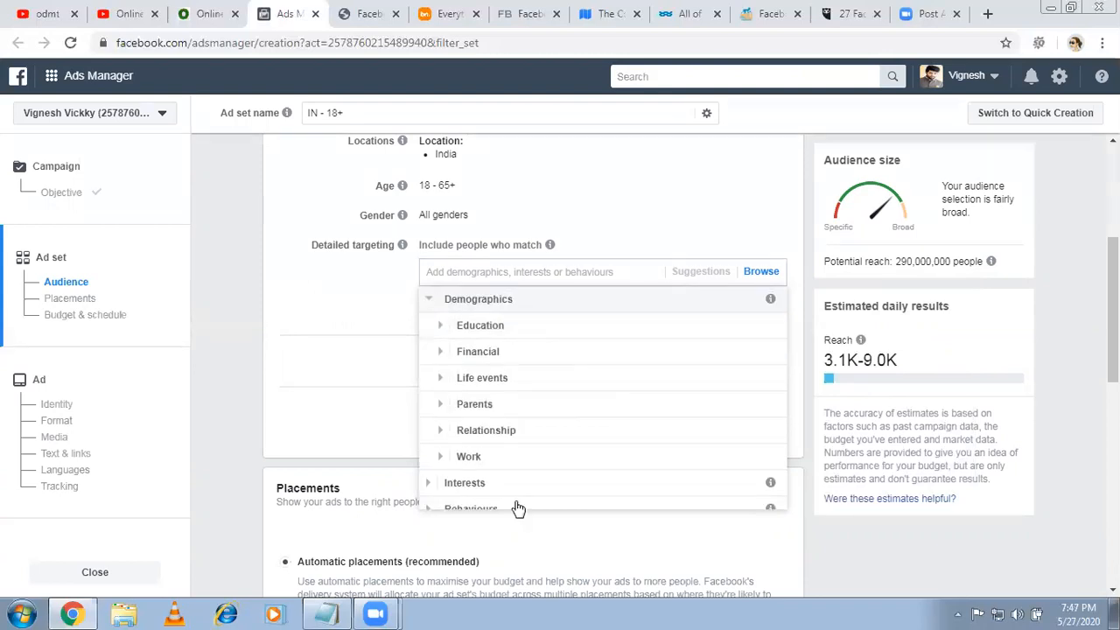
Expand the Work demographics and examine the Industries options, collapsing the Industries list when done
click(470, 458)
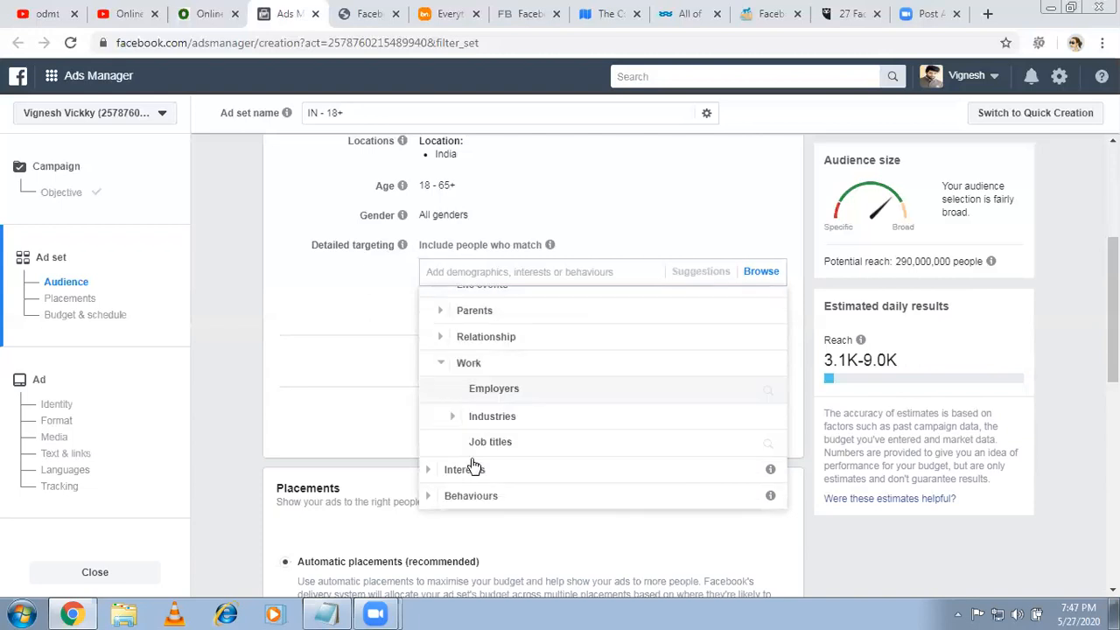
click(523, 423)
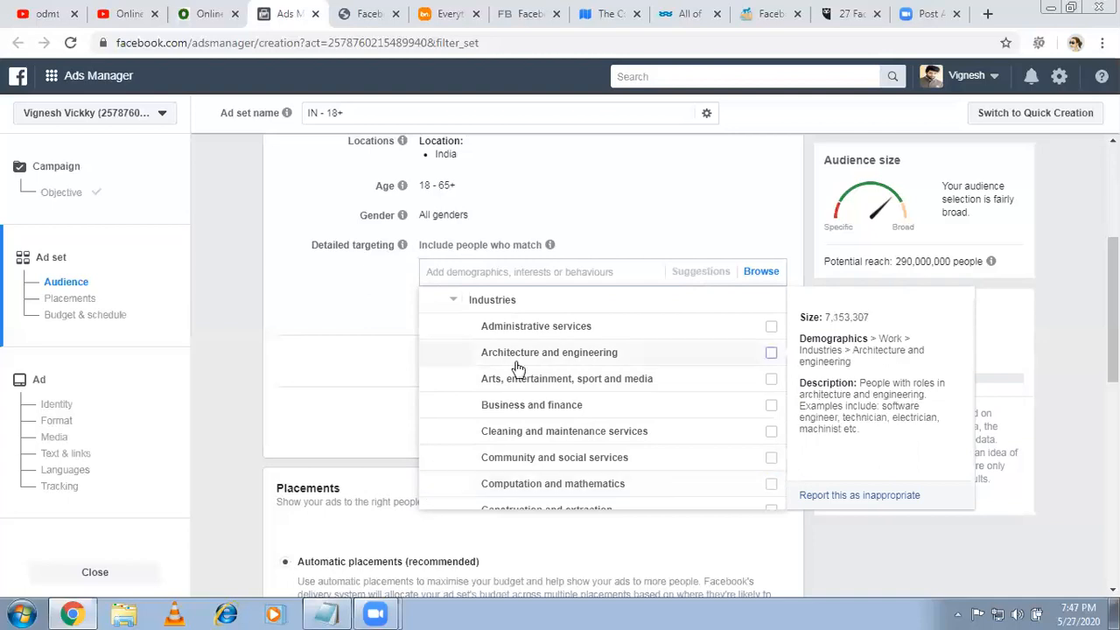
click(455, 302)
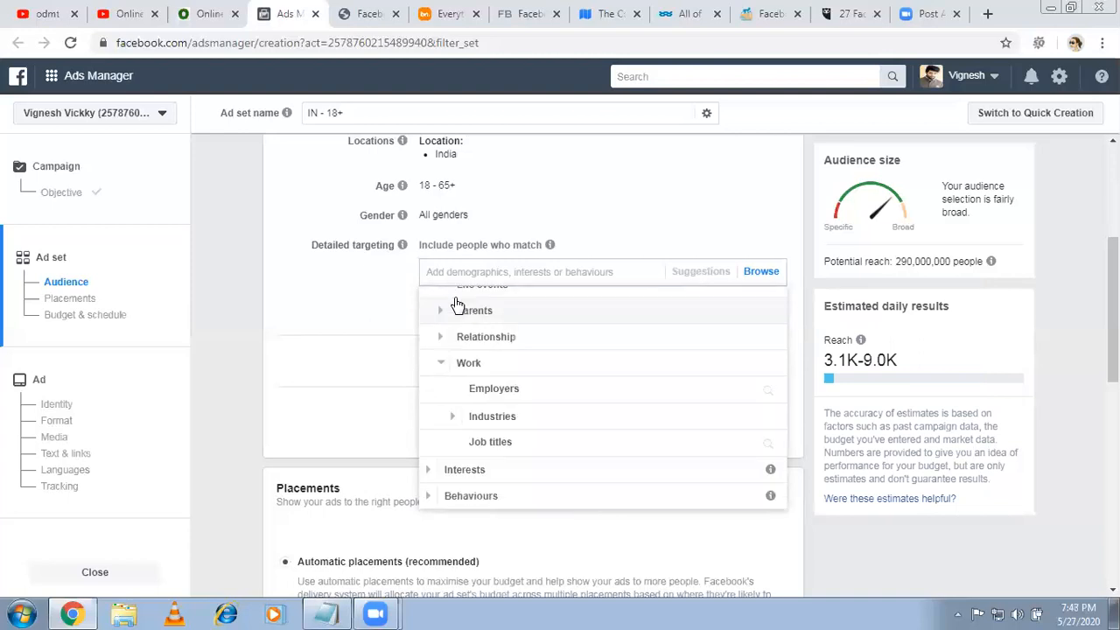
Switch to the InterestExplorer Facebook interests list and examine the Business and Industry interests
click(592, 11)
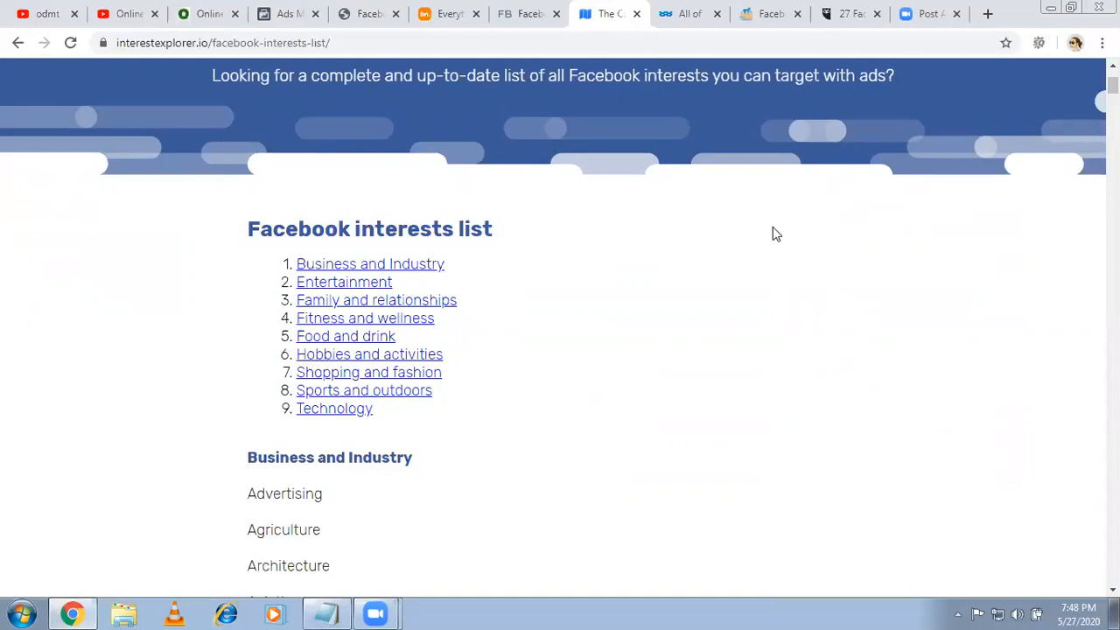
scroll(775, 233, down, 2)
scroll(773, 233, down, 1)
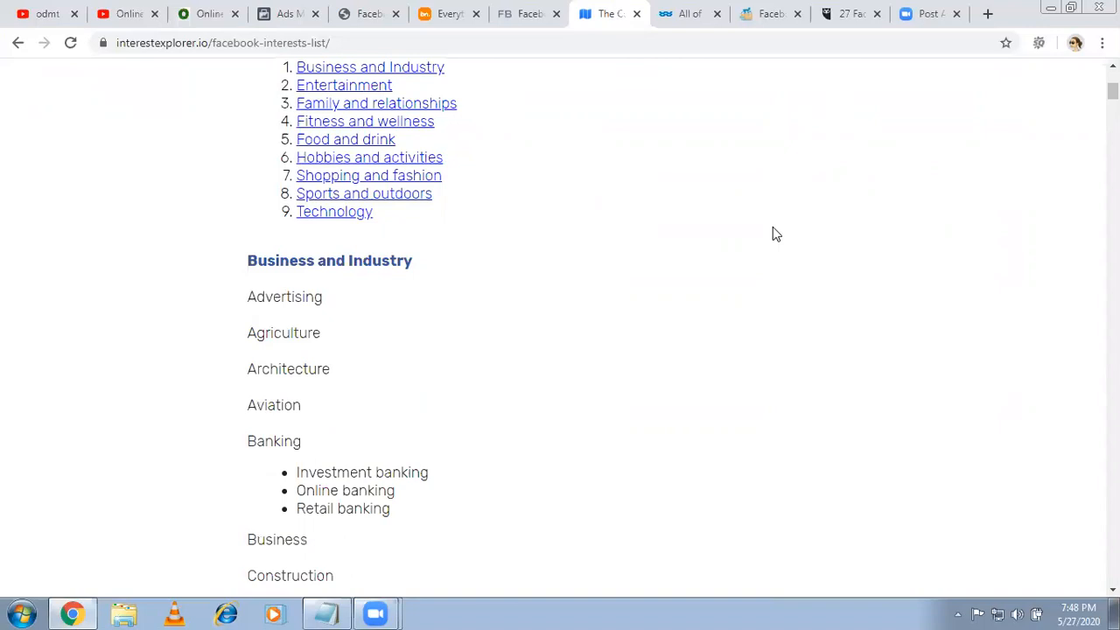
scroll(772, 234, down, 1)
scroll(772, 233, down, 1)
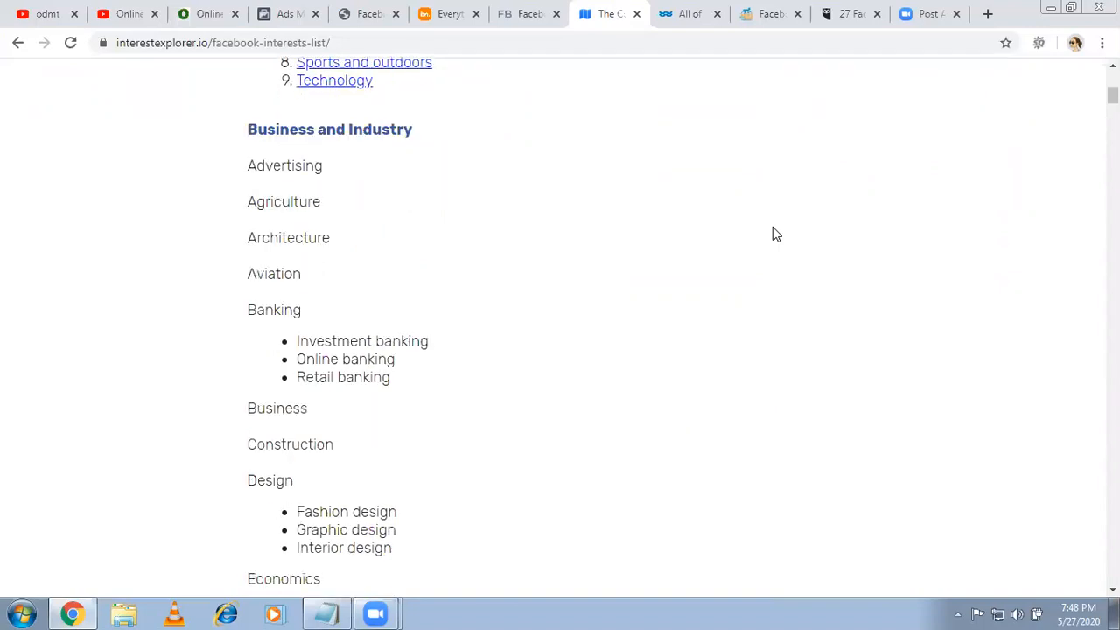
scroll(773, 234, down, 1)
scroll(772, 234, down, 1)
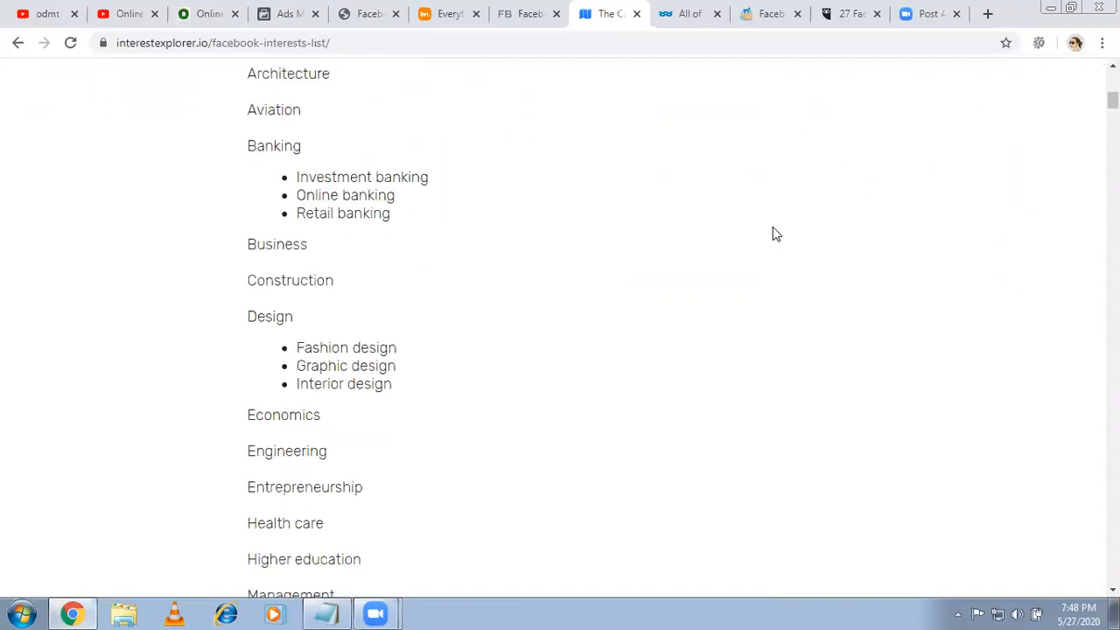
scroll(773, 234, down, 1)
scroll(772, 233, down, 2)
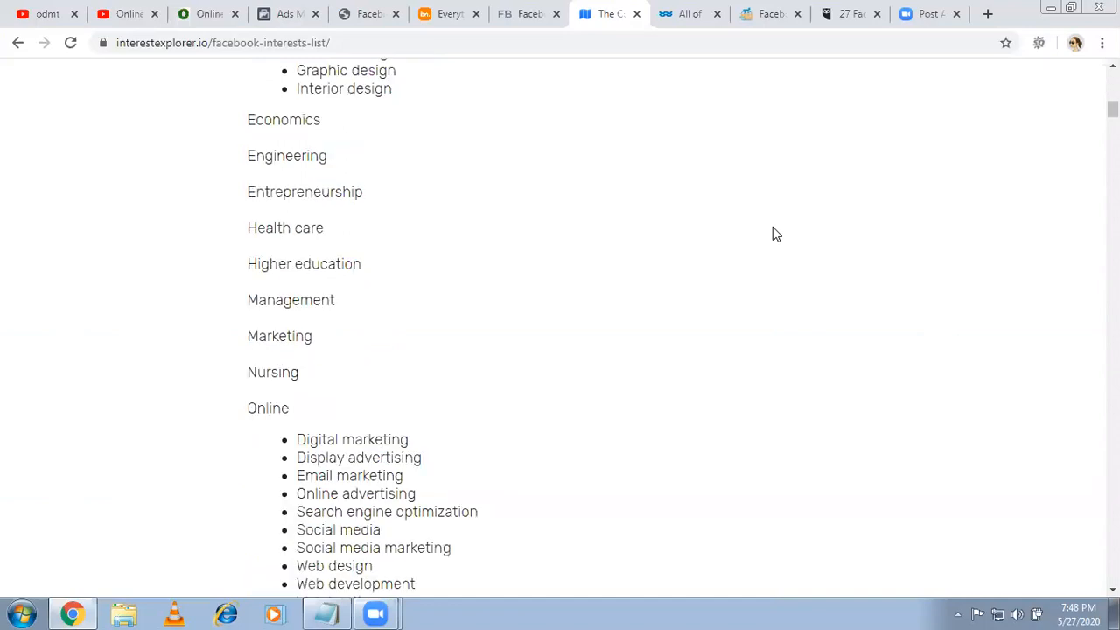
scroll(773, 234, down, 3)
scroll(773, 233, up, 1)
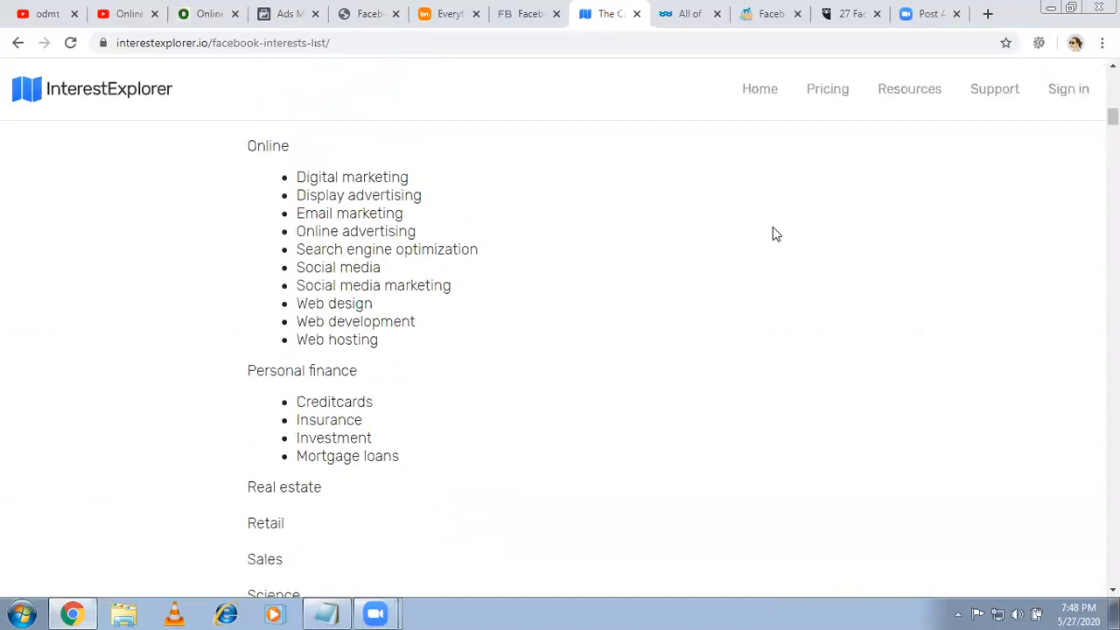
scroll(773, 234, down, 1)
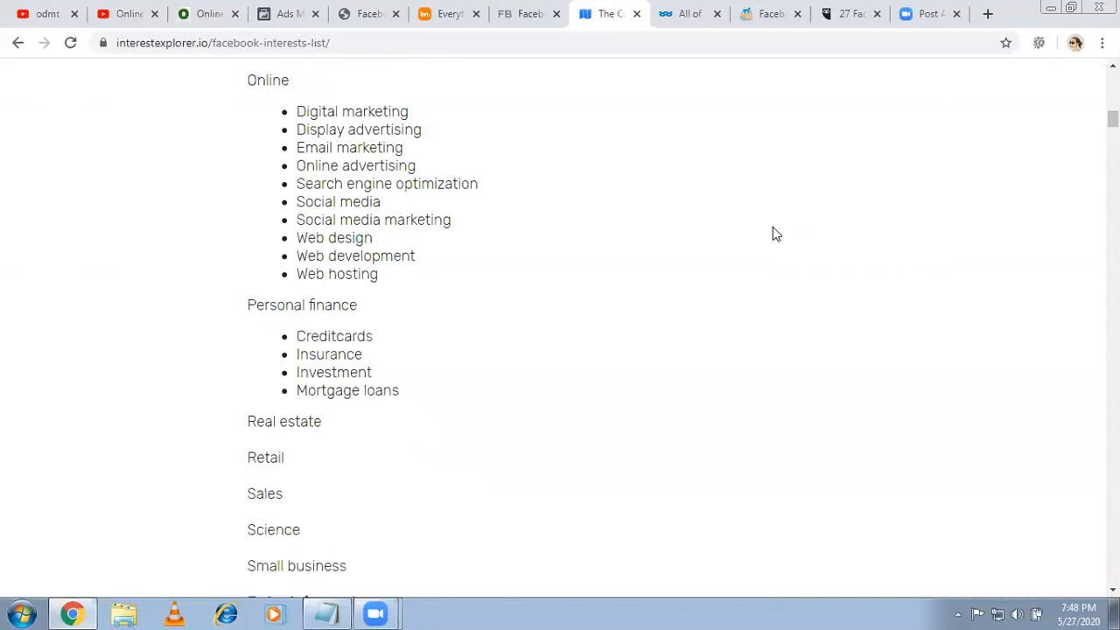
scroll(773, 233, down, 2)
scroll(773, 234, down, 3)
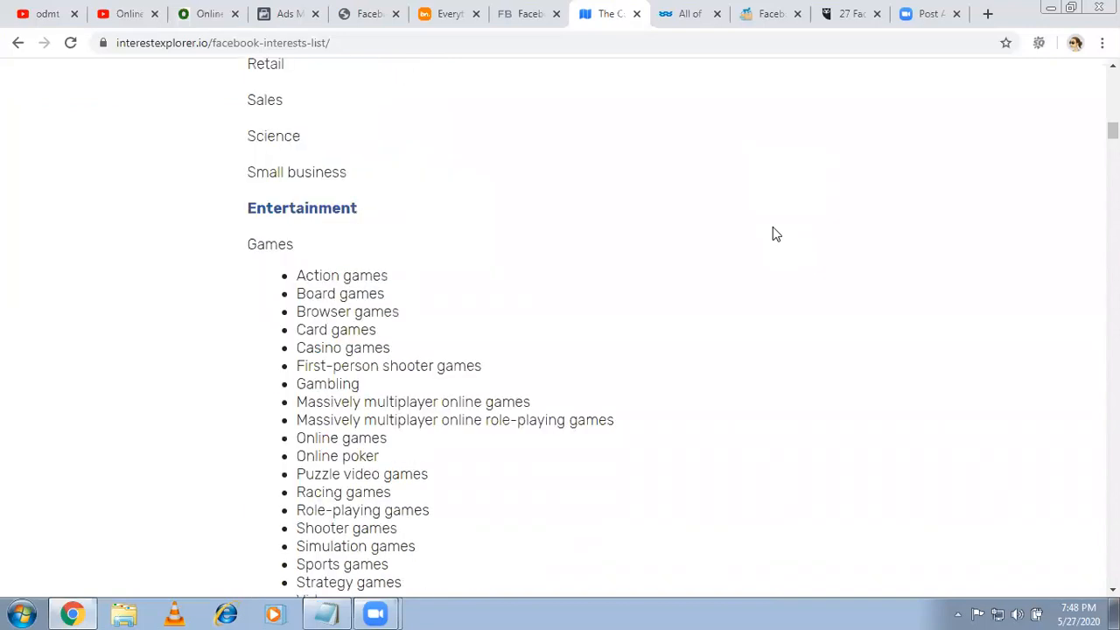
Examine the Entertainment interests, from games and live events through movies, music, reading and TV
scroll(773, 234, down, 6)
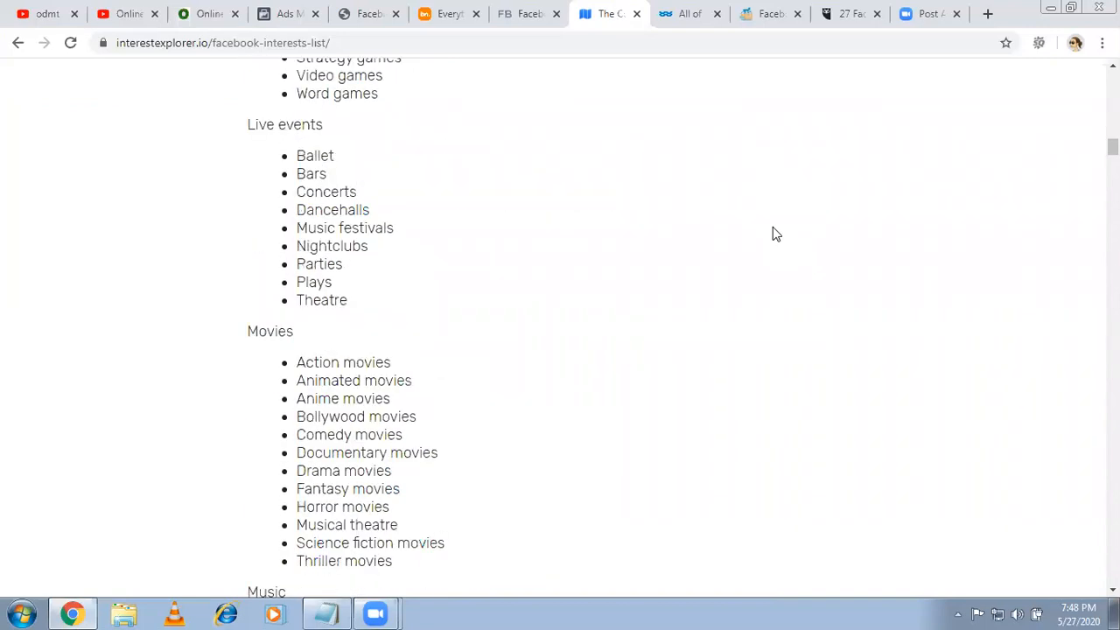
scroll(773, 233, down, 1)
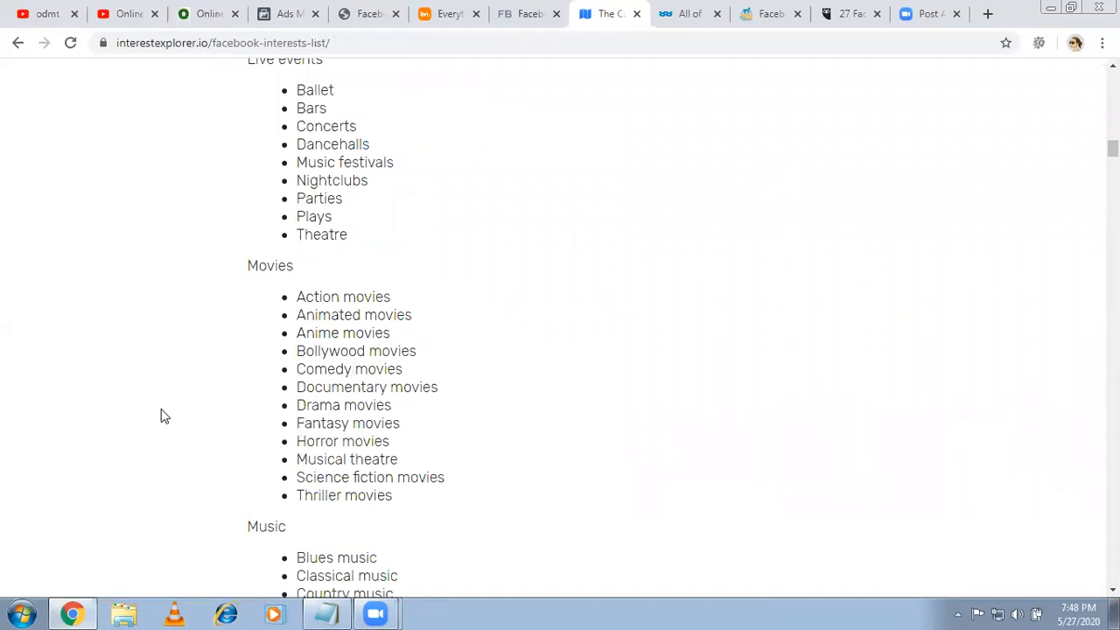
scroll(160, 416, down, 1)
scroll(160, 416, down, 2)
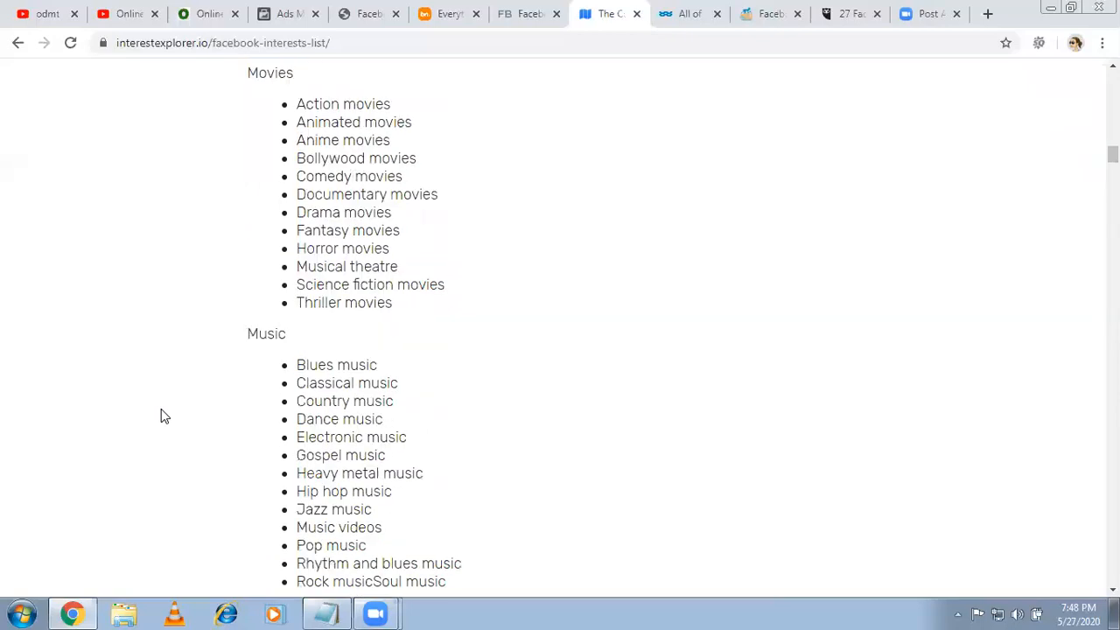
scroll(160, 416, down, 1)
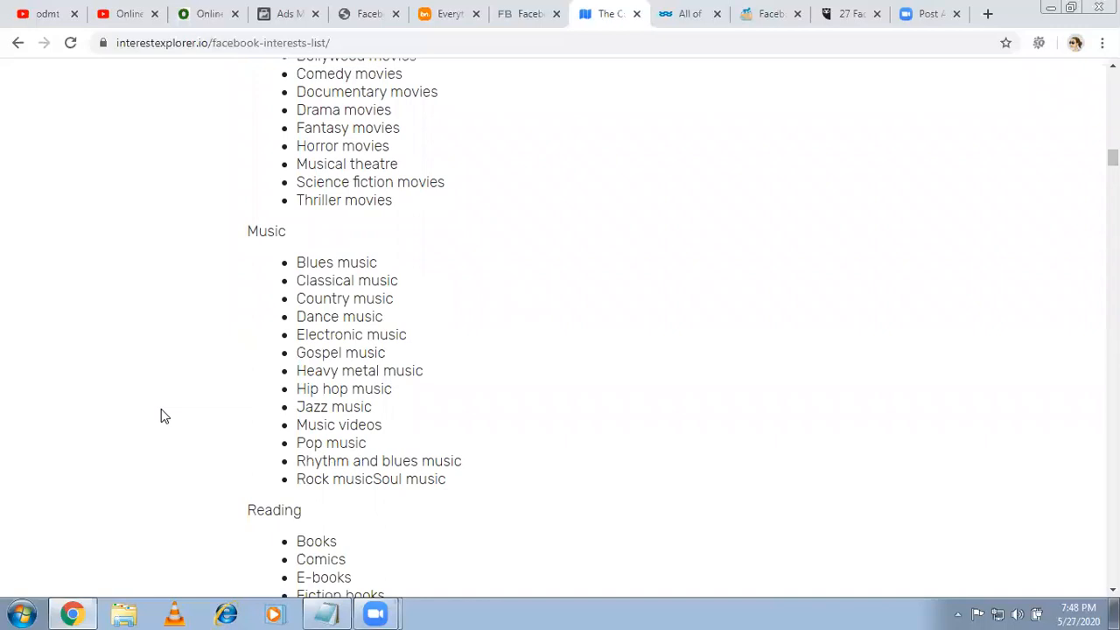
scroll(159, 393, down, 1)
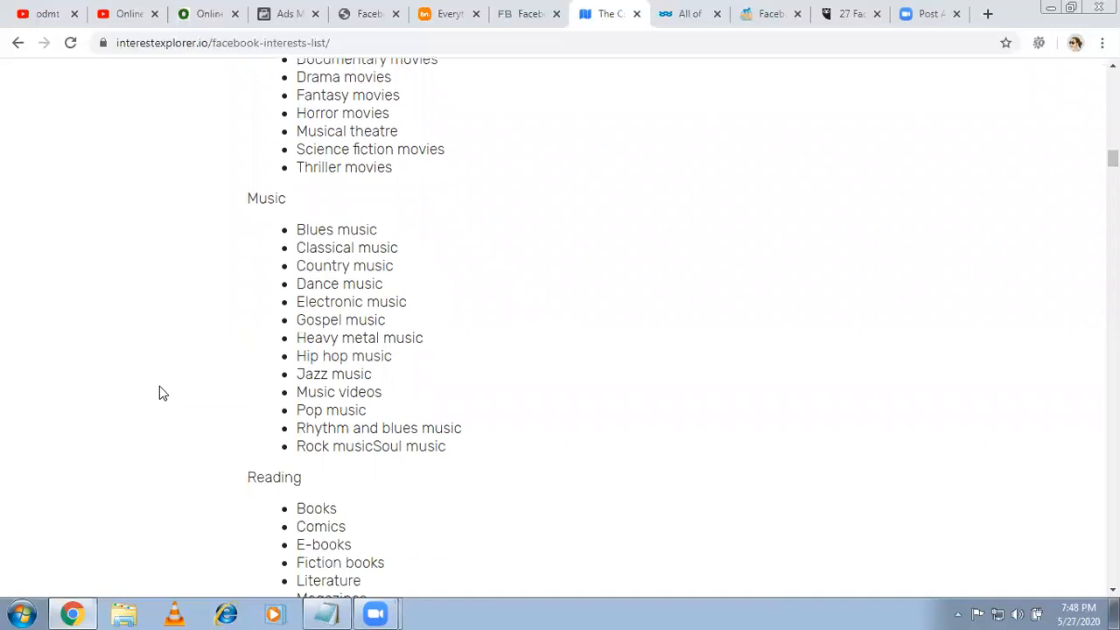
scroll(160, 393, down, 3)
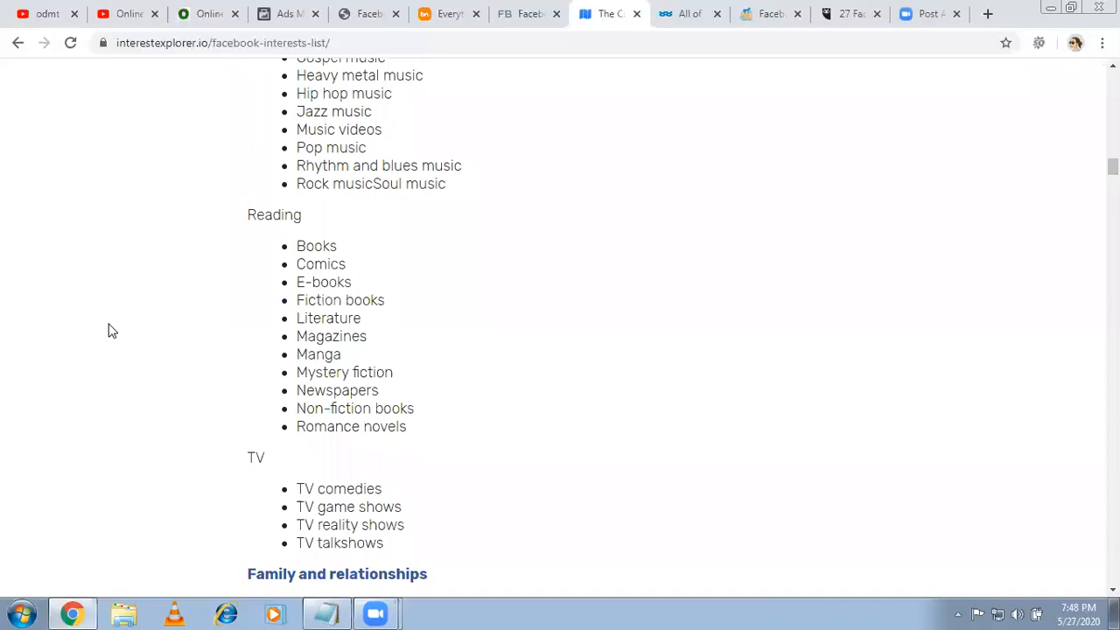
Examine the Family and relationships and the Fitness and wellness interests in the list
scroll(109, 330, down, 3)
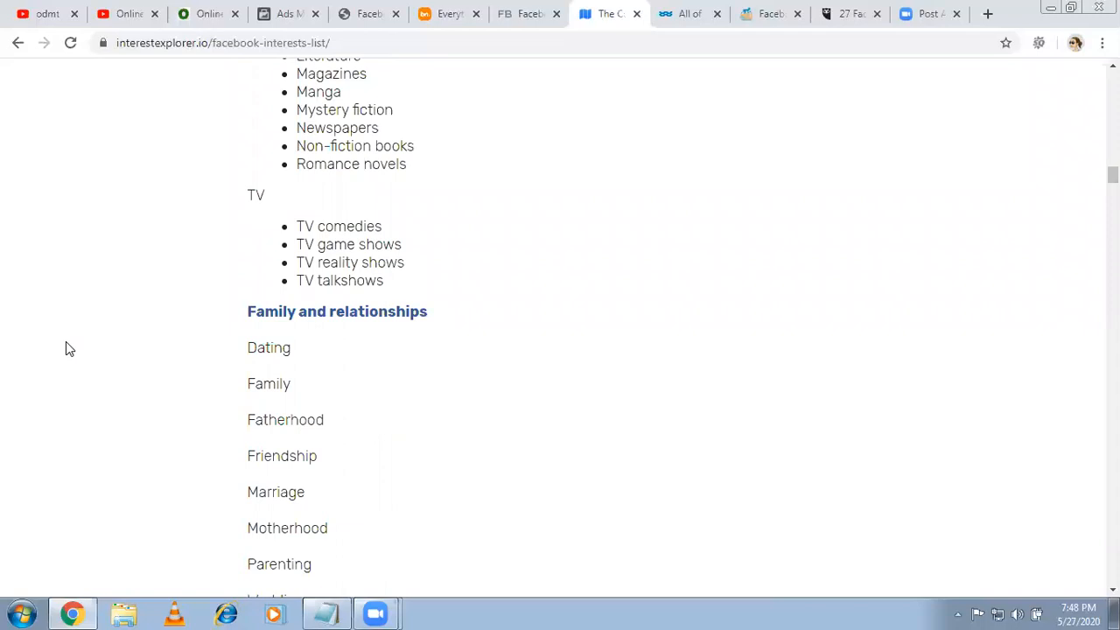
scroll(315, 265, down, 1)
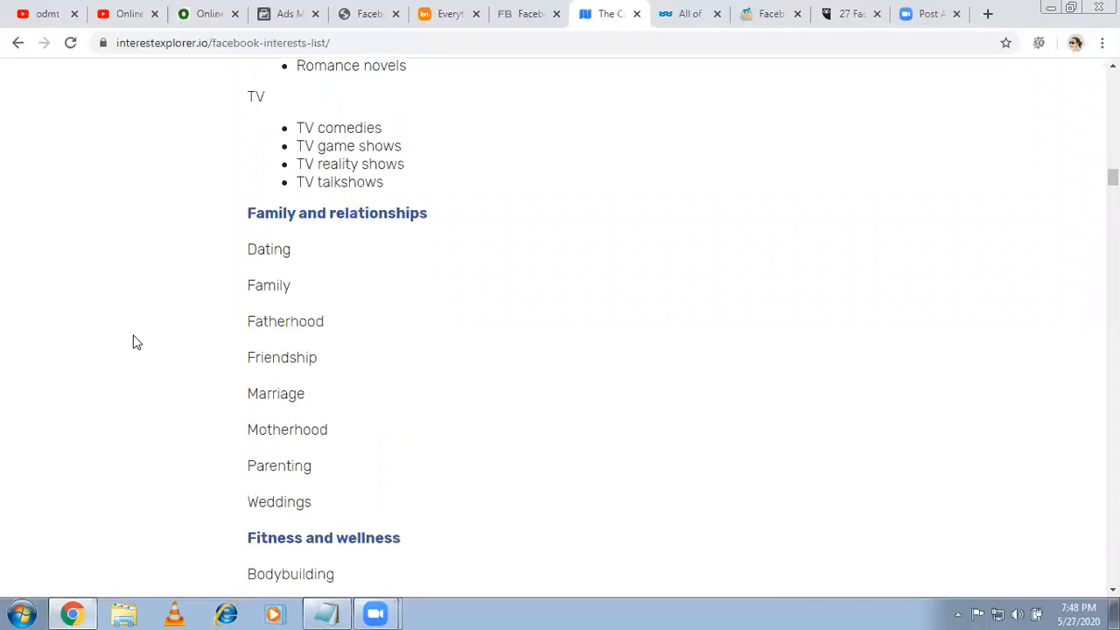
scroll(135, 343, down, 1)
scroll(136, 342, down, 1)
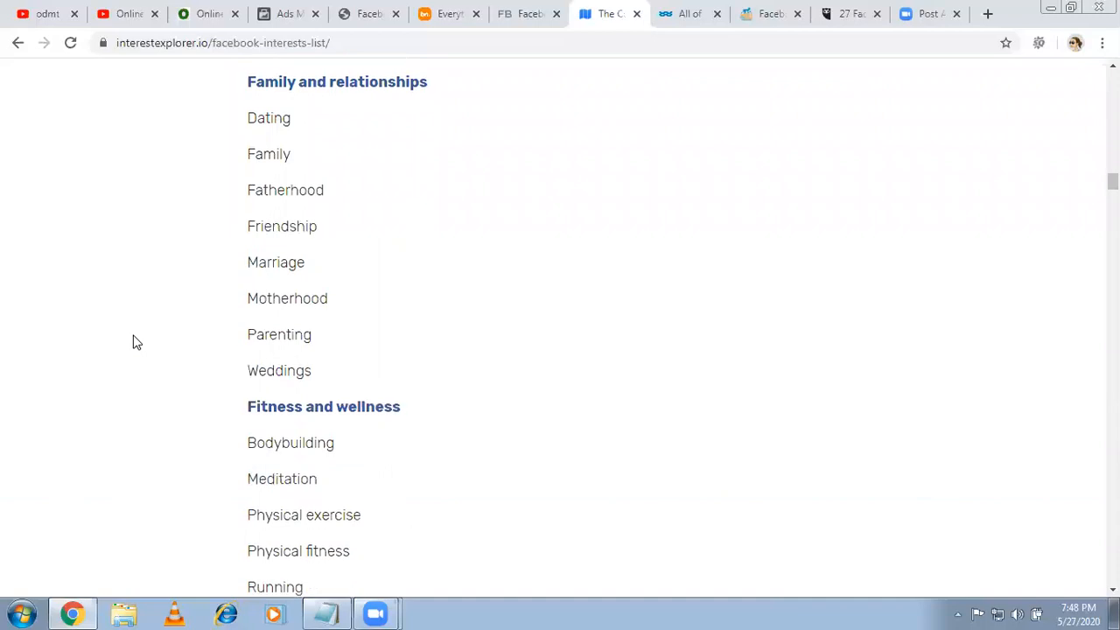
scroll(136, 342, down, 1)
scroll(288, 360, down, 1)
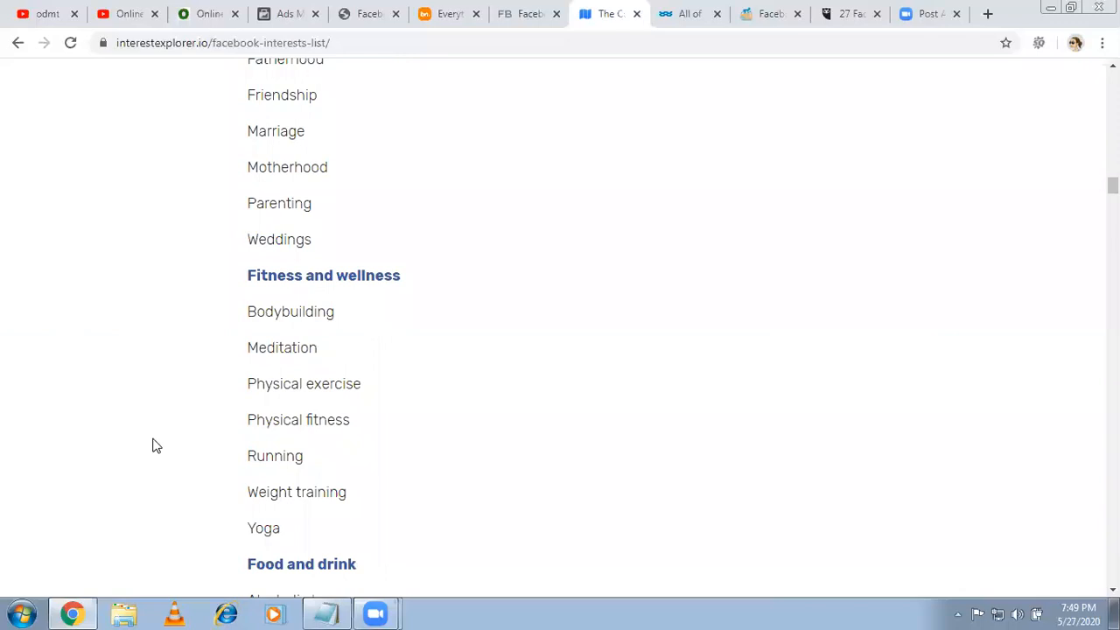
Examine the Food and drink interests, including beverages, cooking, cuisine, food and restaurants
scroll(152, 446, down, 1)
scroll(152, 447, down, 3)
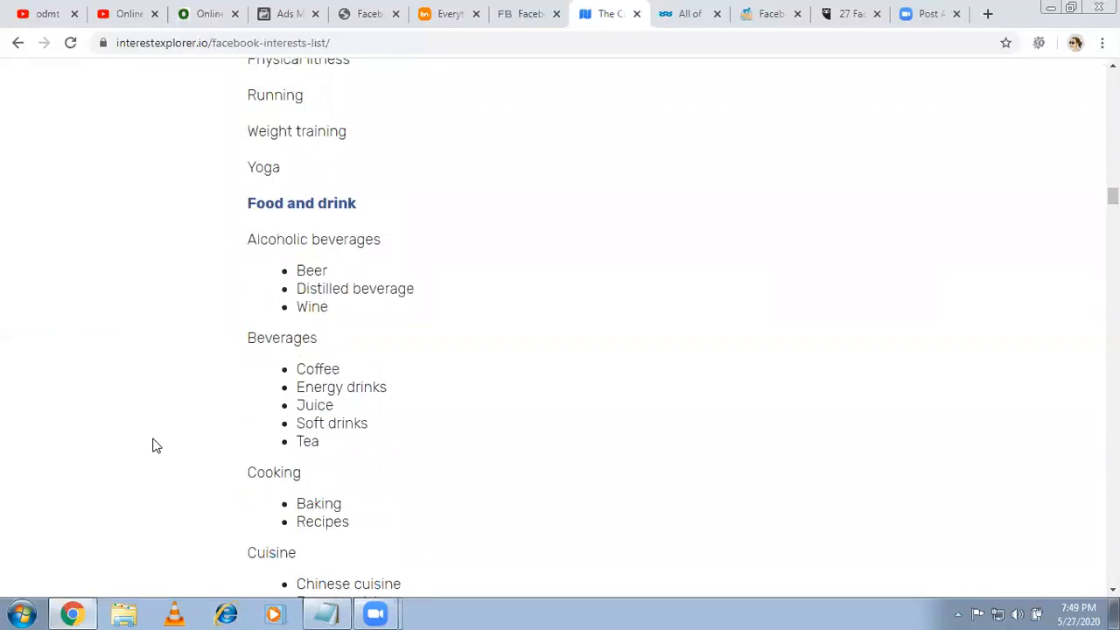
scroll(152, 446, down, 1)
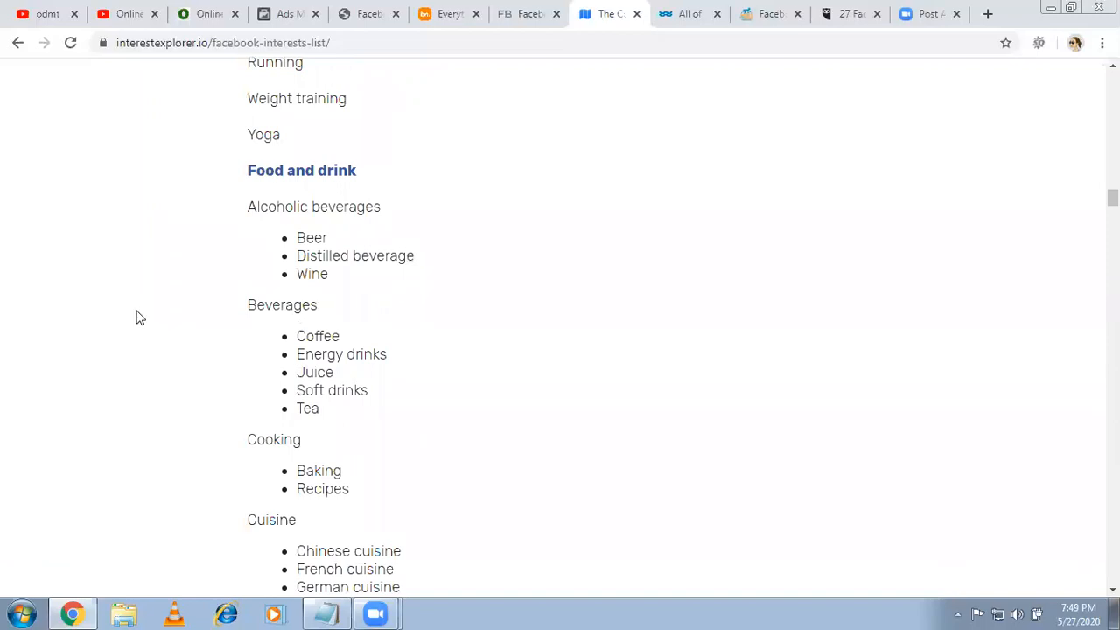
scroll(136, 317, down, 1)
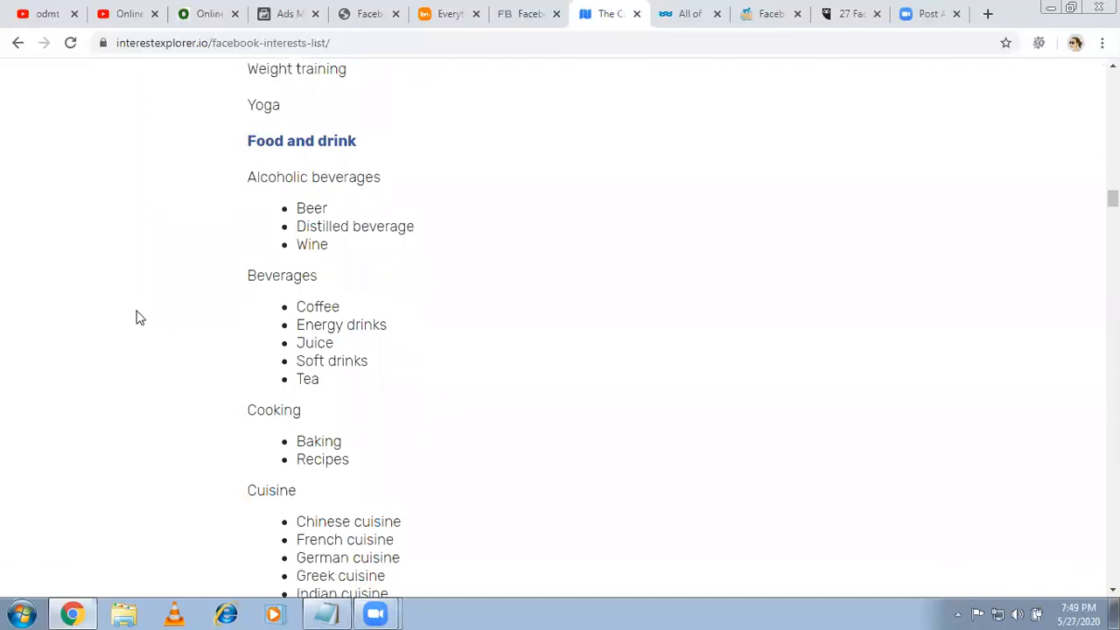
scroll(137, 317, down, 5)
scroll(136, 318, down, 2)
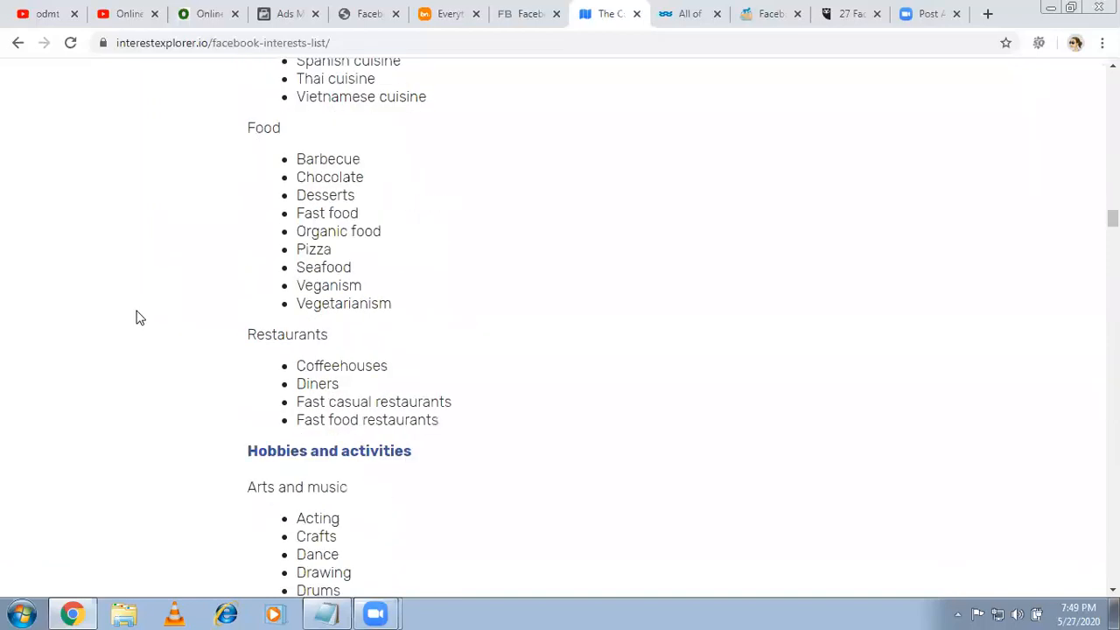
Examine the Hobbies and activities and the Shopping and fashion interests, continuing to Sports and outdoors
scroll(136, 318, down, 2)
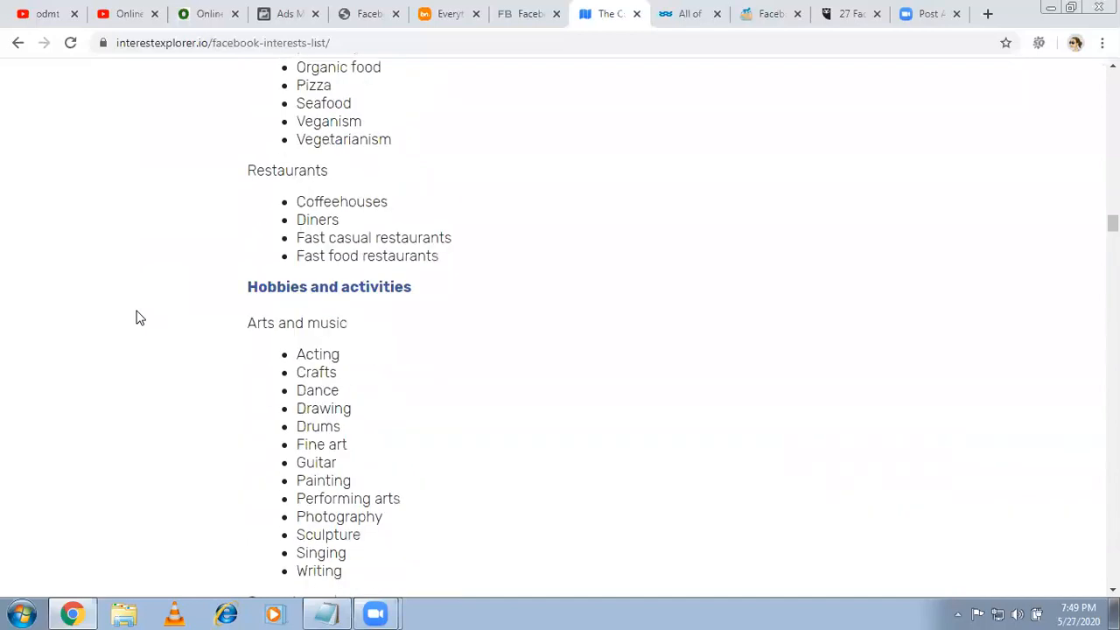
scroll(136, 318, down, 1)
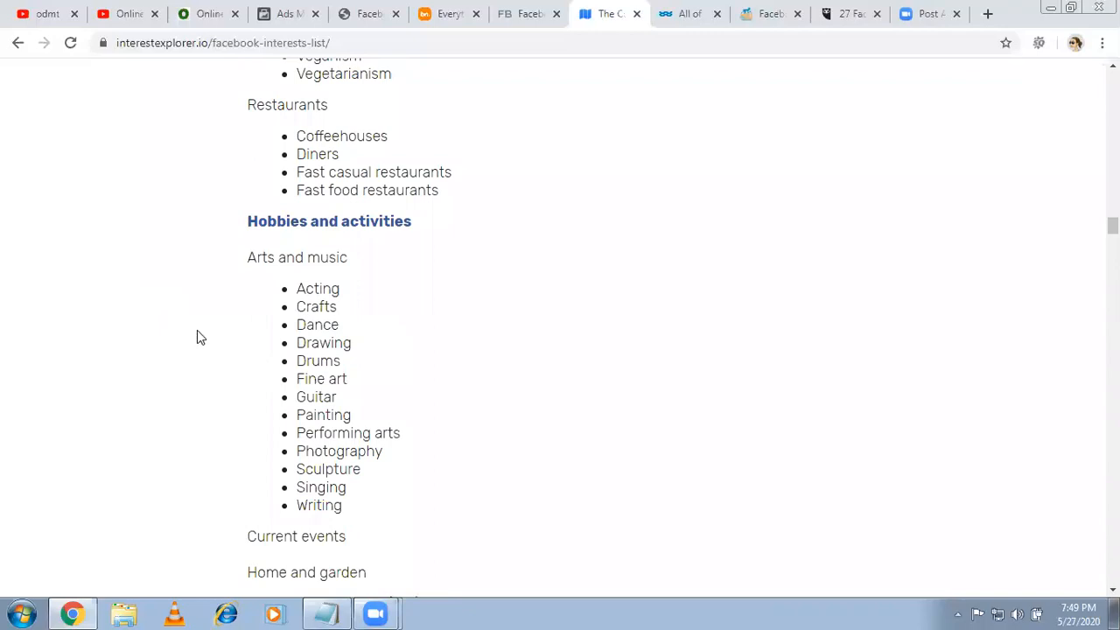
scroll(182, 333, down, 1)
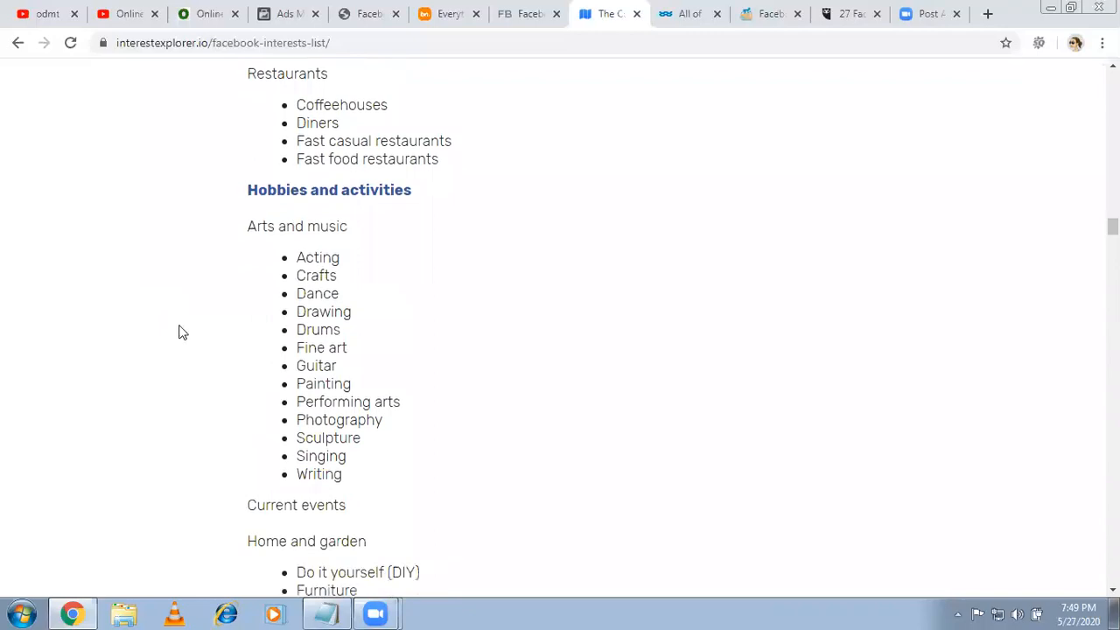
scroll(181, 332, down, 5)
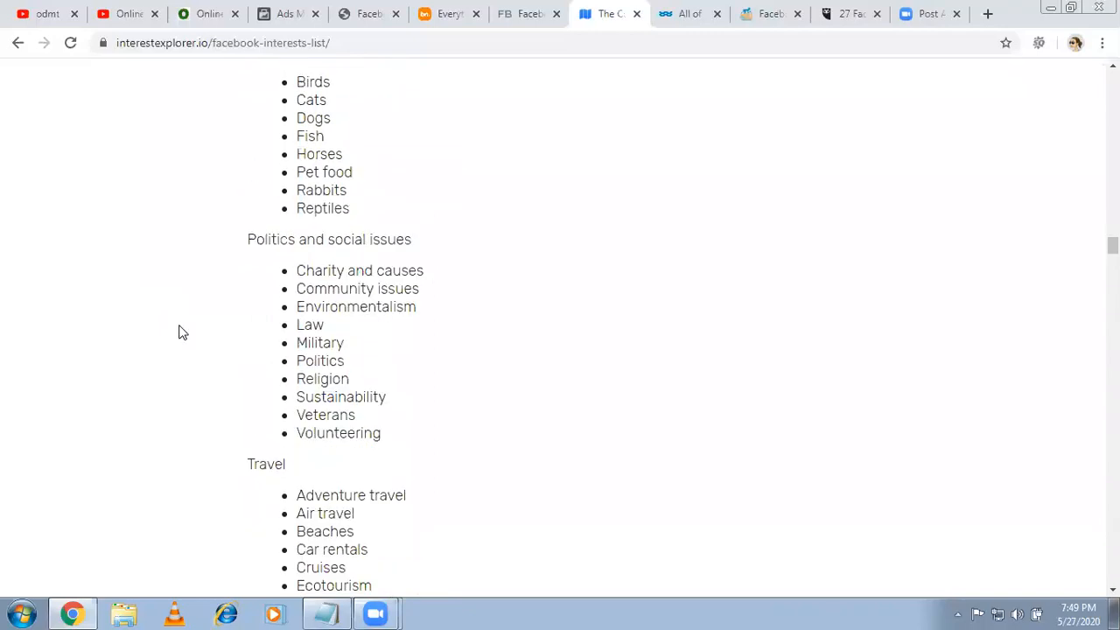
scroll(181, 332, down, 6)
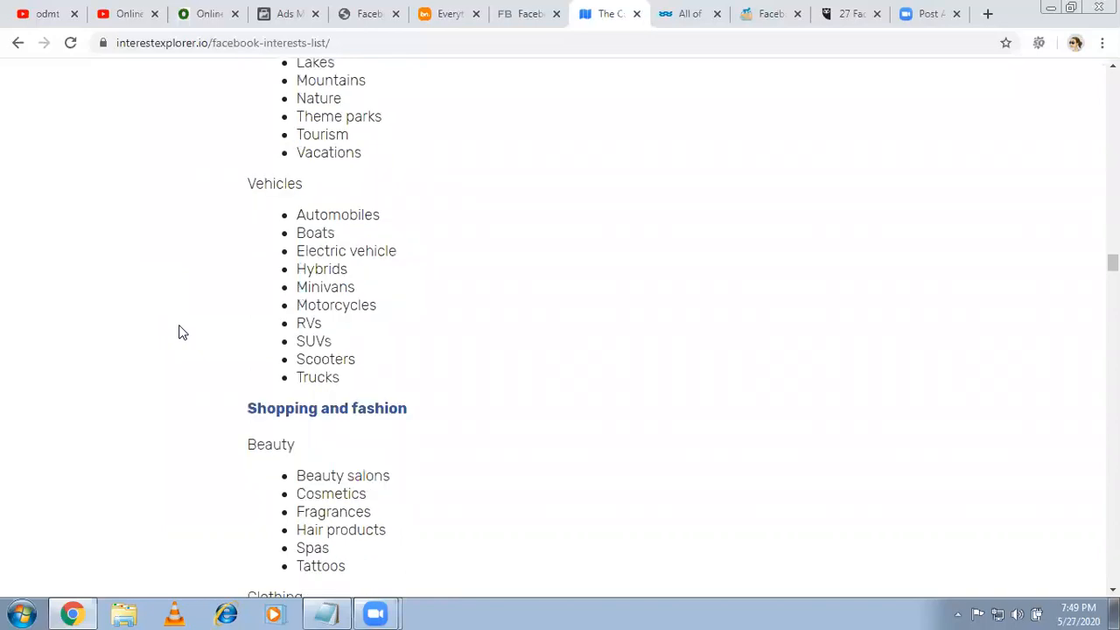
scroll(180, 331, down, 8)
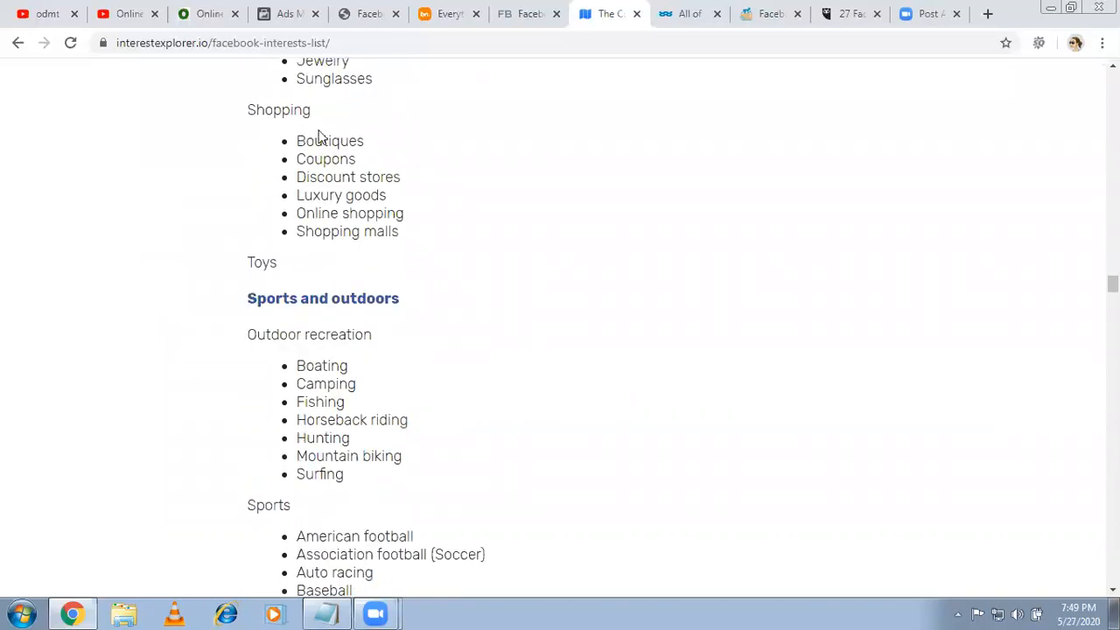
click(362, 11)
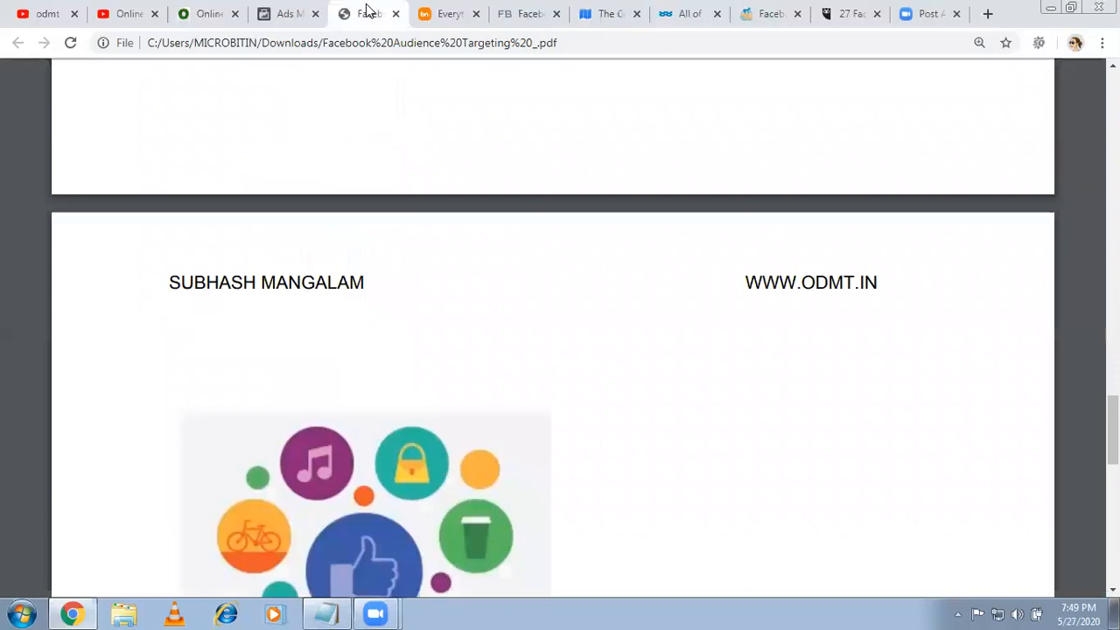
click(278, 13)
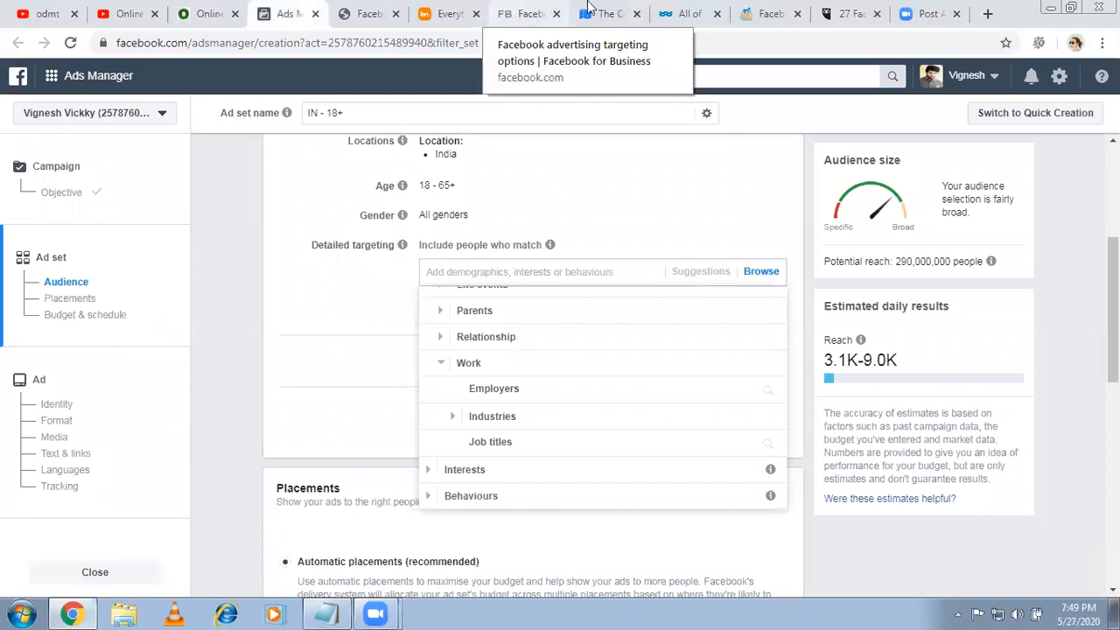
click(589, 8)
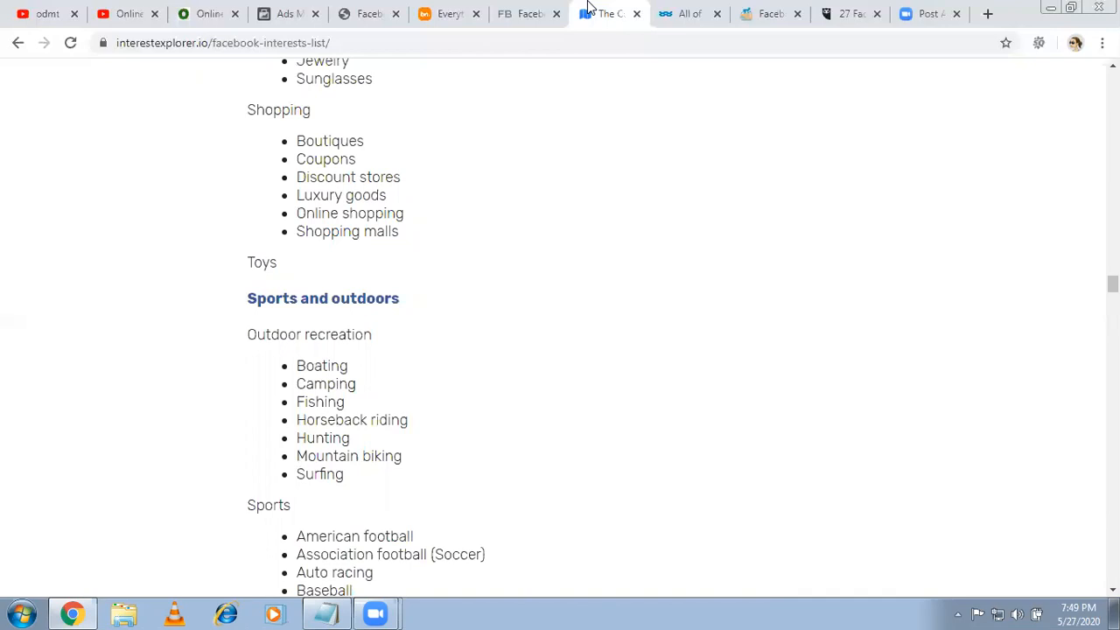
Return to Ads Manager, reopen the detailed targeting browser and expand the Interests category
click(273, 7)
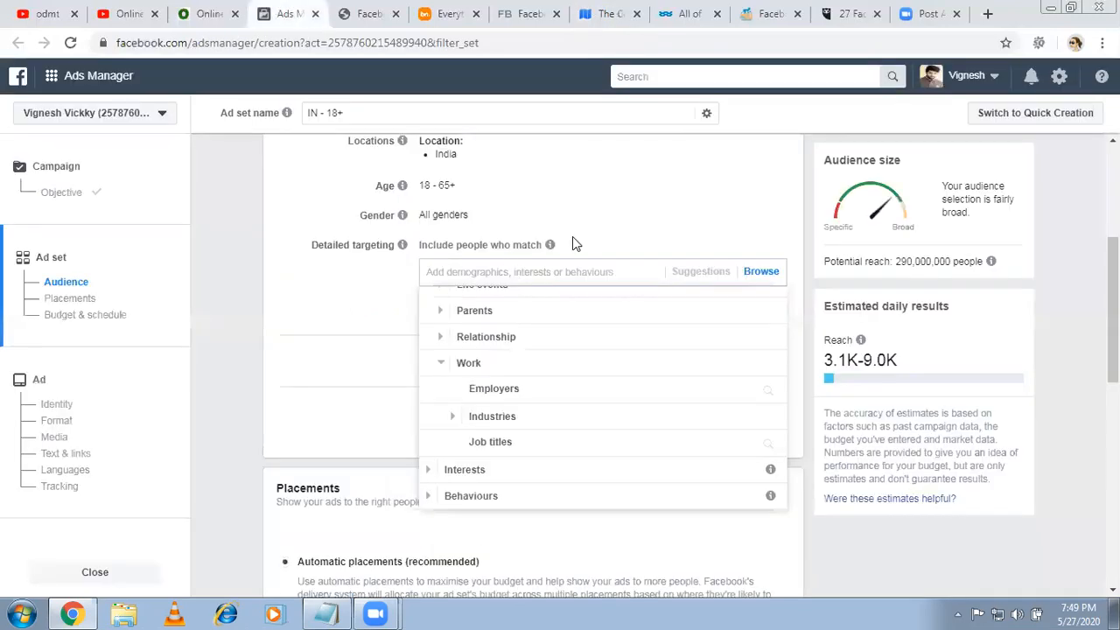
click(685, 238)
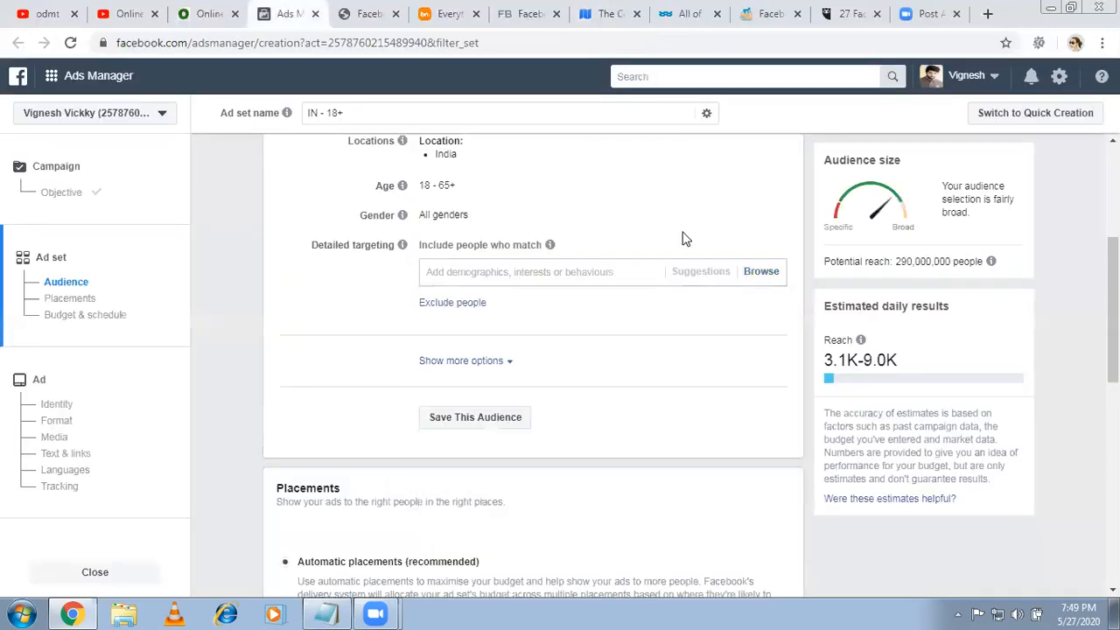
click(753, 273)
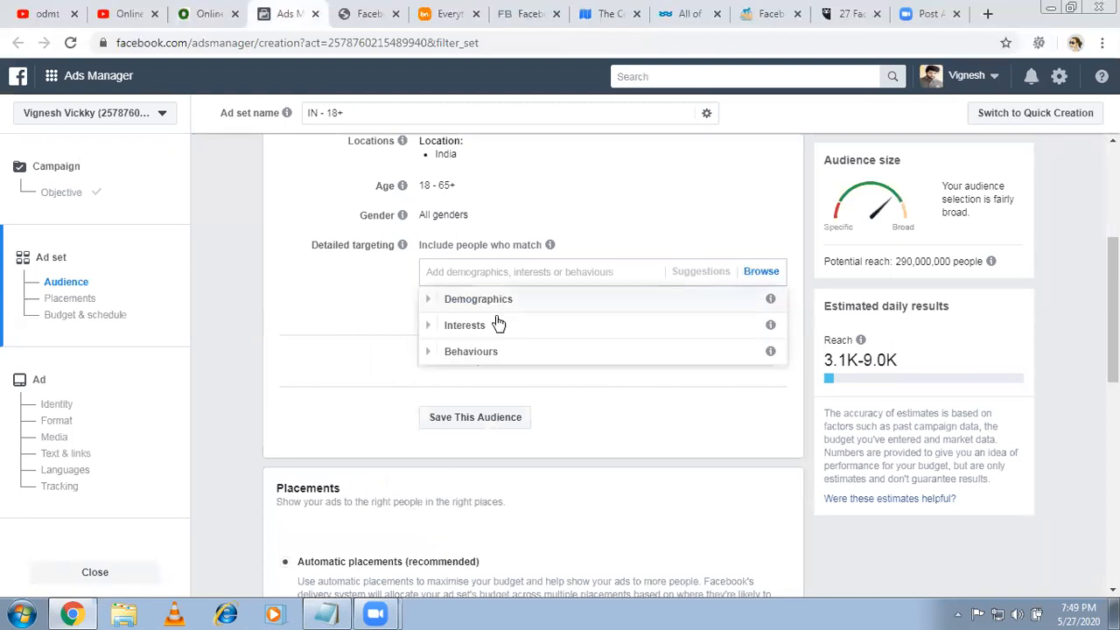
click(434, 327)
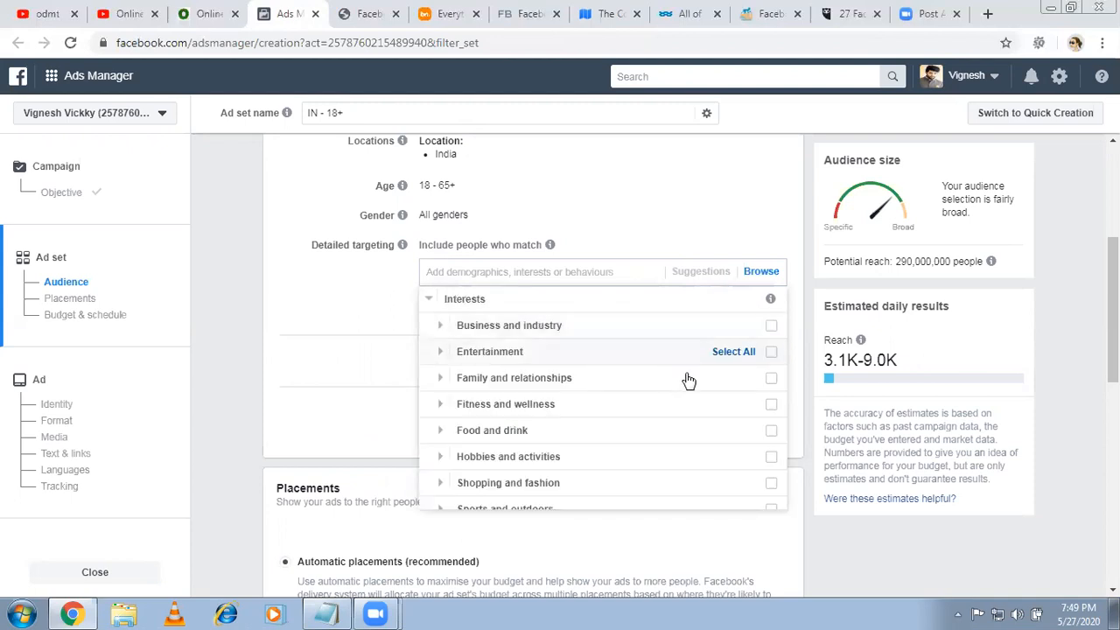
Add the Yoga interest from the Fitness and wellness category to the ad set's detailed targeting
click(439, 403)
scroll(453, 411, down, 1)
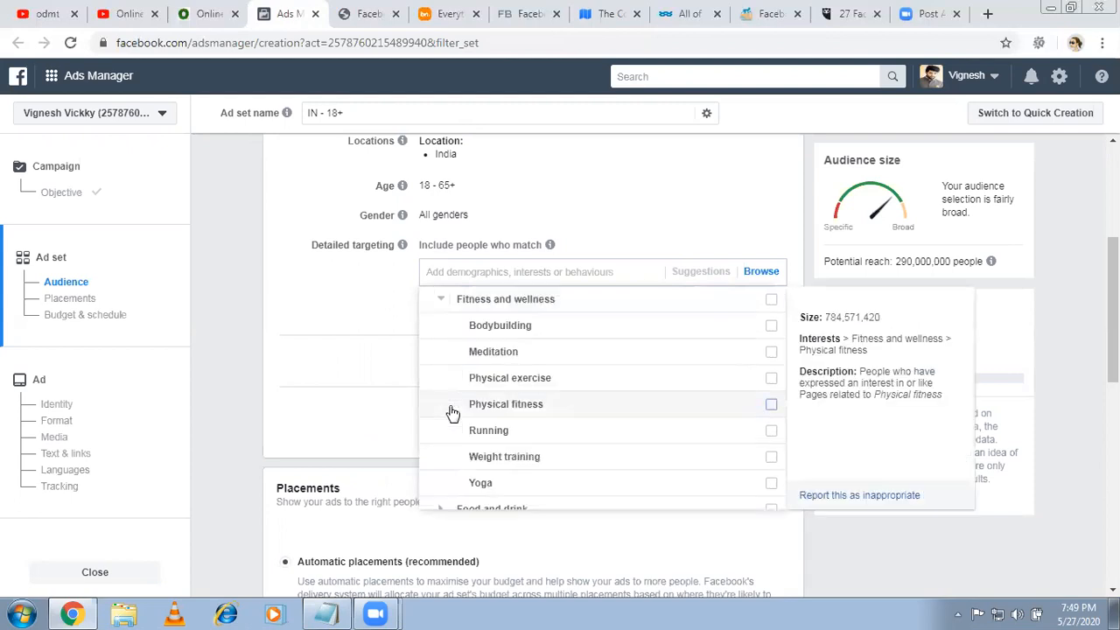
click(770, 484)
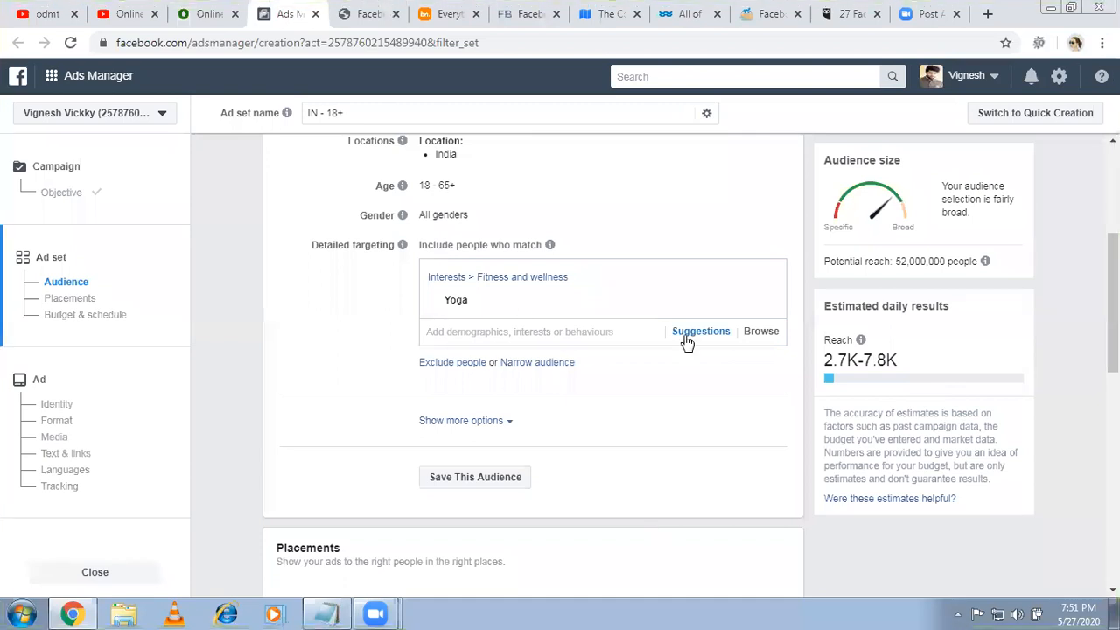
Open the detailed targeting suggestions for the Yoga audience and look through the related interests
click(691, 341)
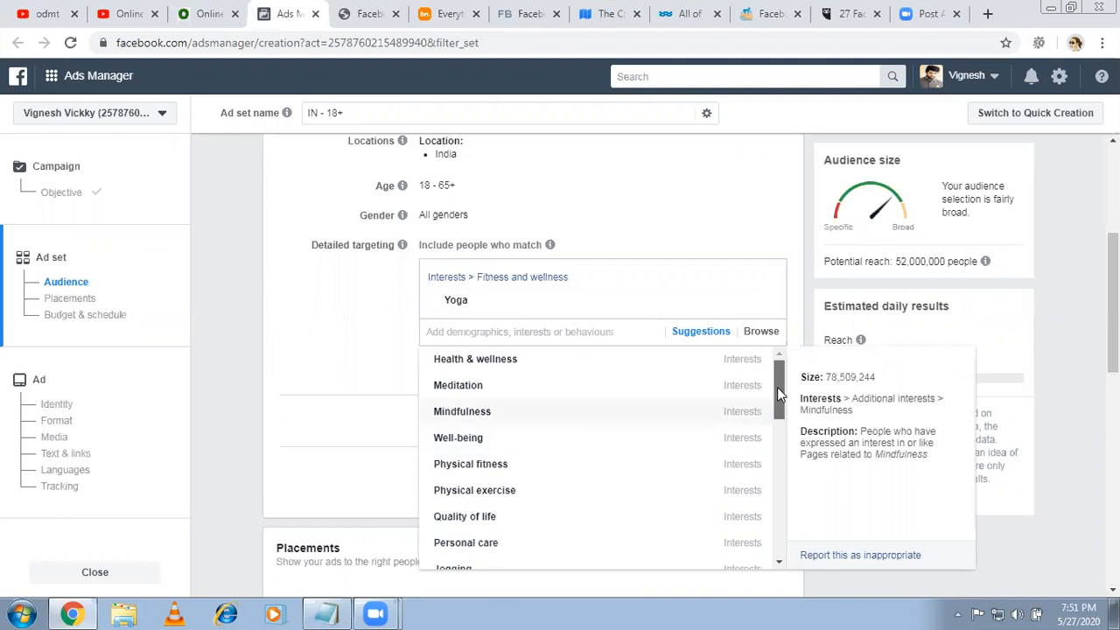
scroll(777, 411, down, 1)
scroll(771, 439, down, 1)
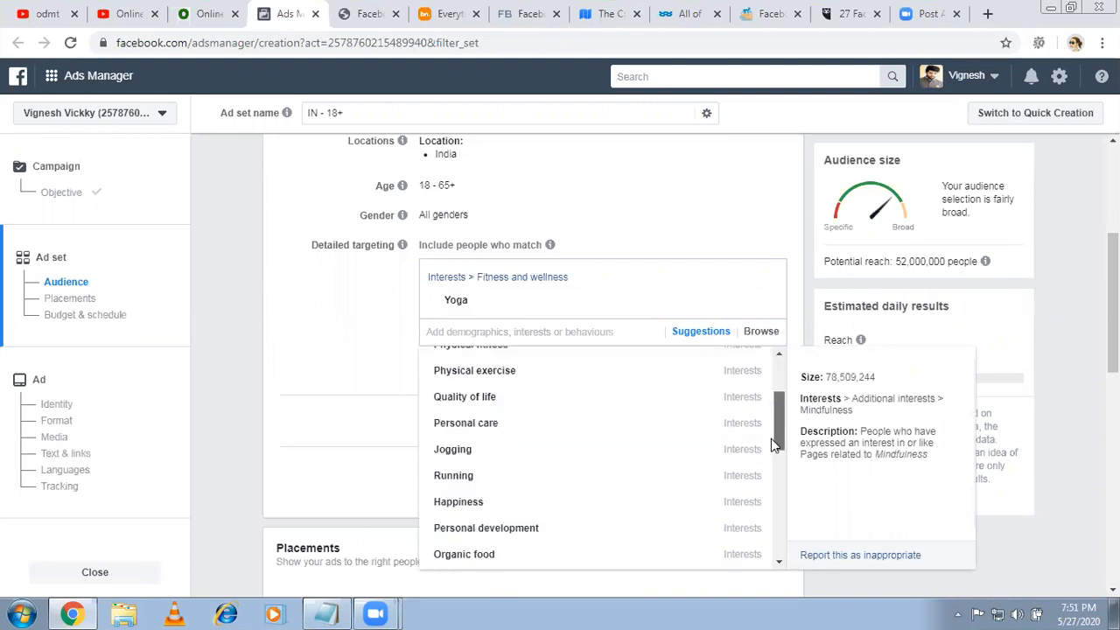
scroll(774, 461, down, 1)
scroll(774, 405, up, 2)
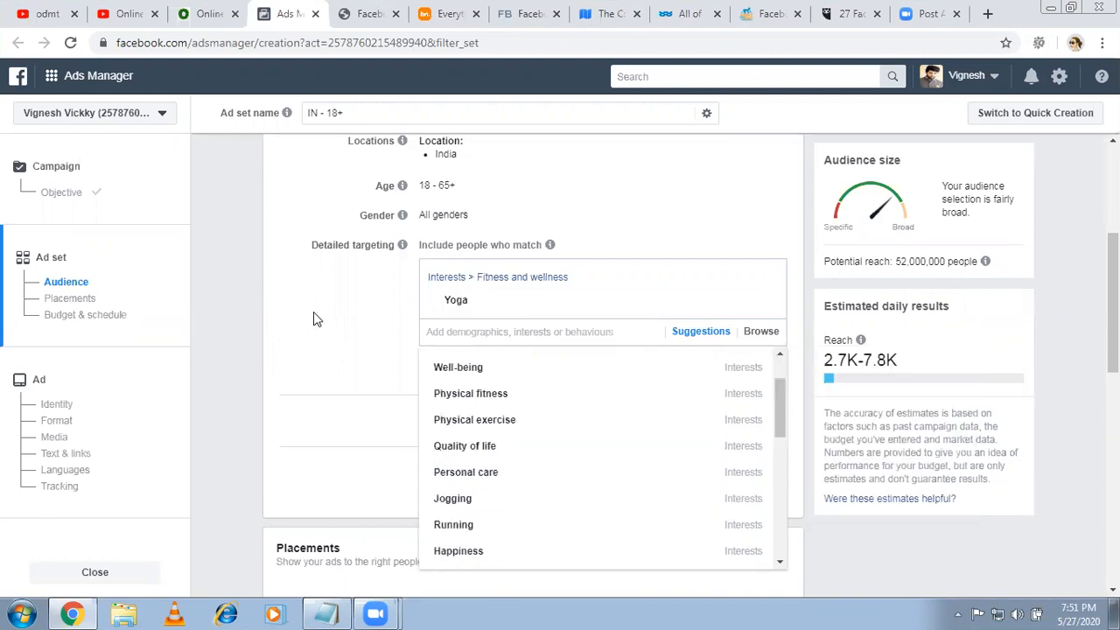
Switch to WordStream's Facebook ad targeting infographic and examine its location, demographics and interests sections
click(602, 13)
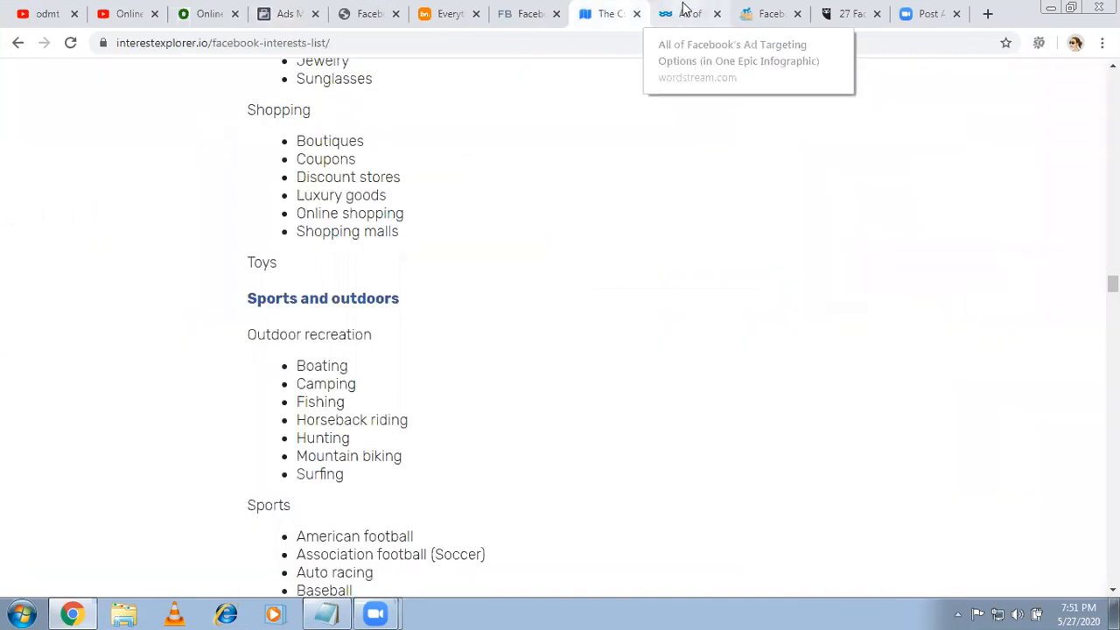
key(ctrl+Tab)
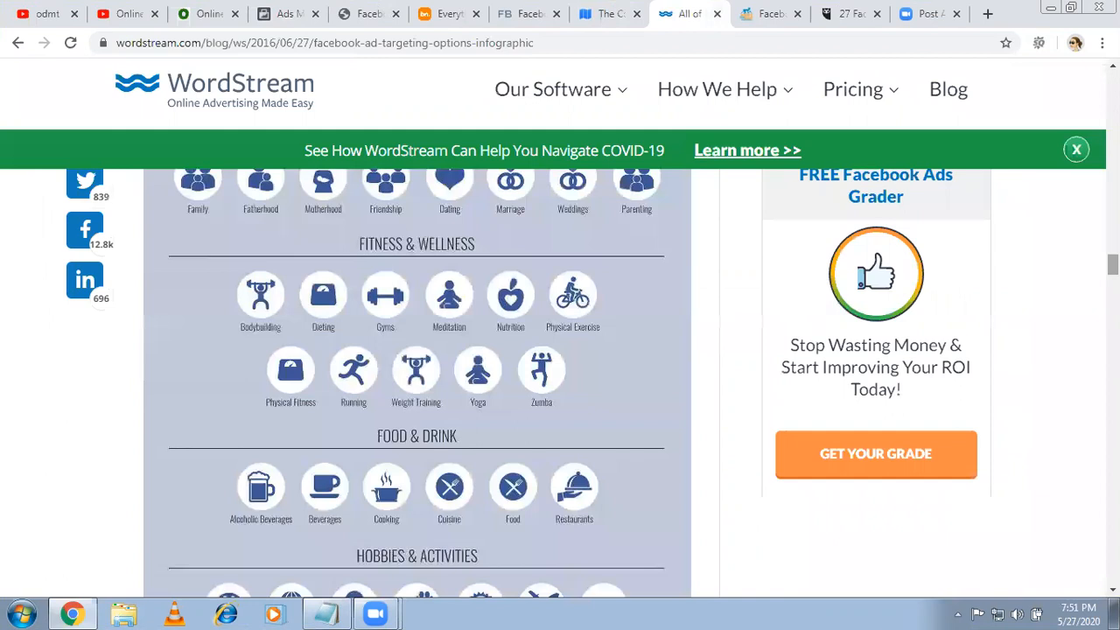
scroll(418, 384, up, 5)
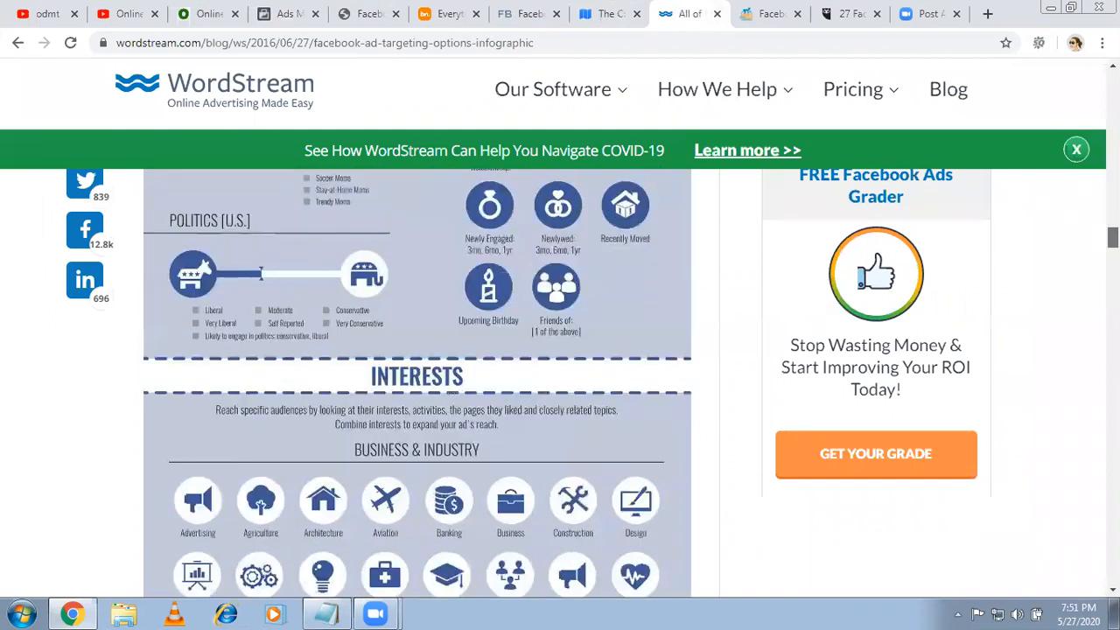
scroll(417, 385, up, 5)
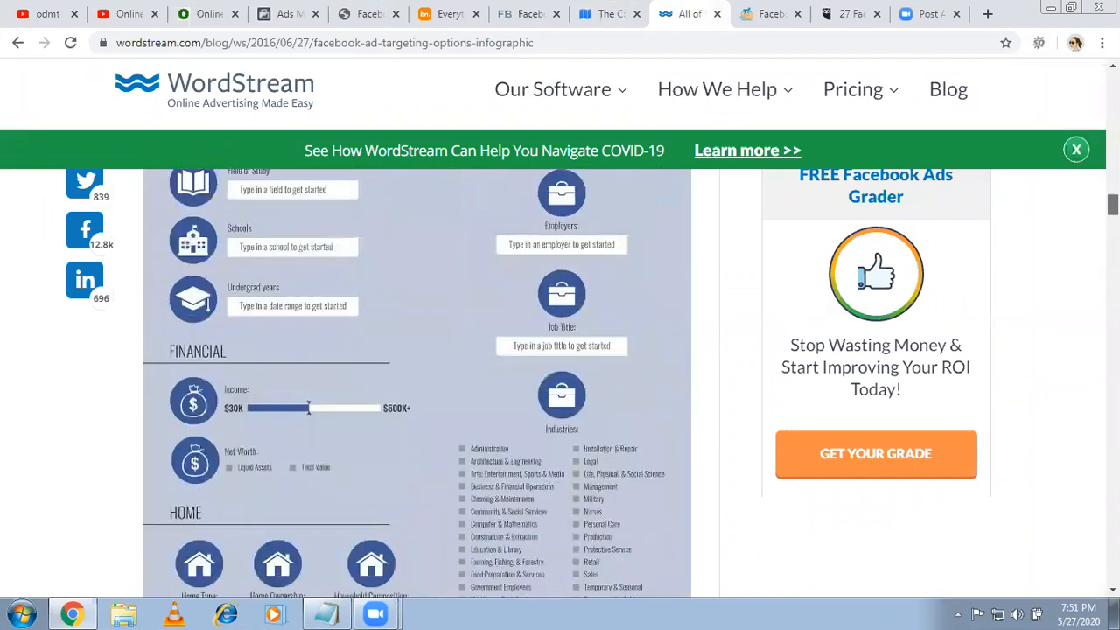
scroll(418, 385, up, 5)
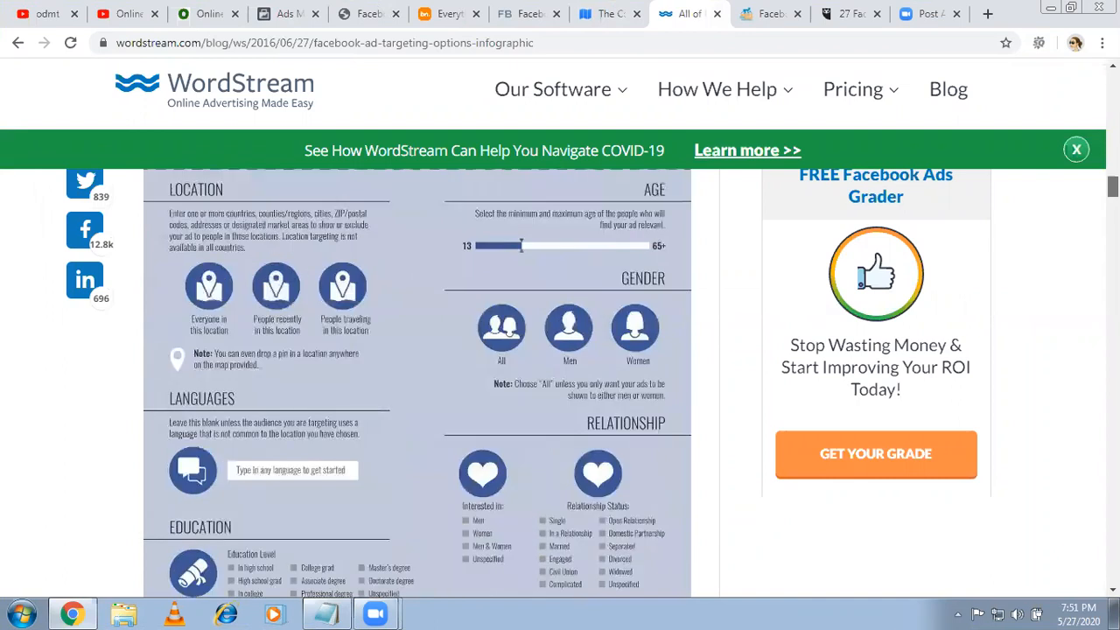
scroll(417, 385, down, 2)
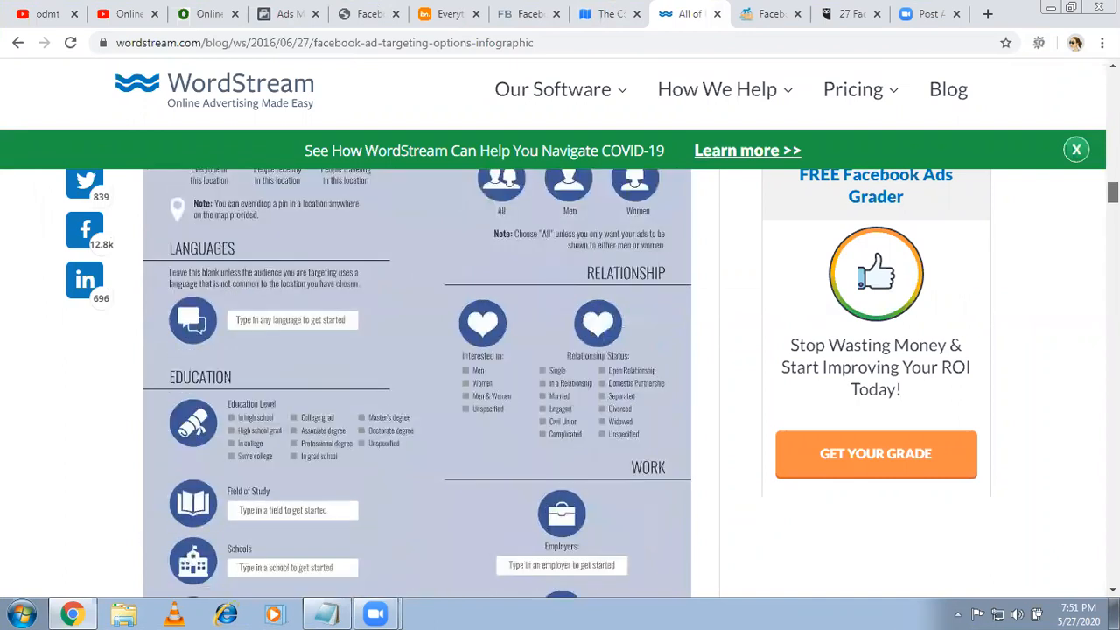
scroll(417, 385, down, 4)
scroll(418, 385, up, 3)
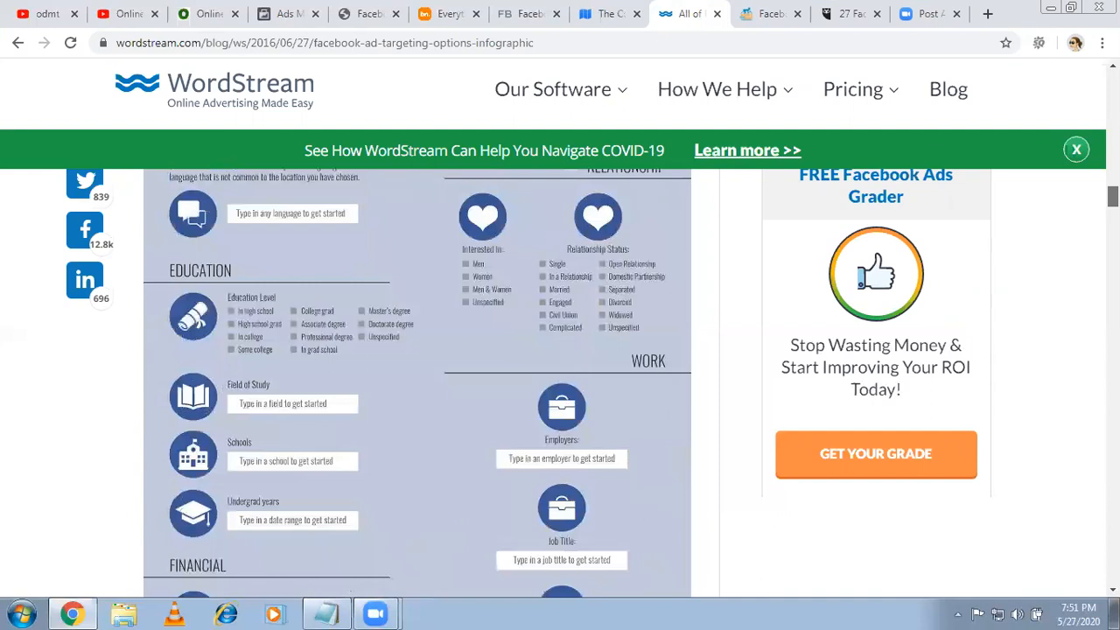
scroll(417, 385, down, 8)
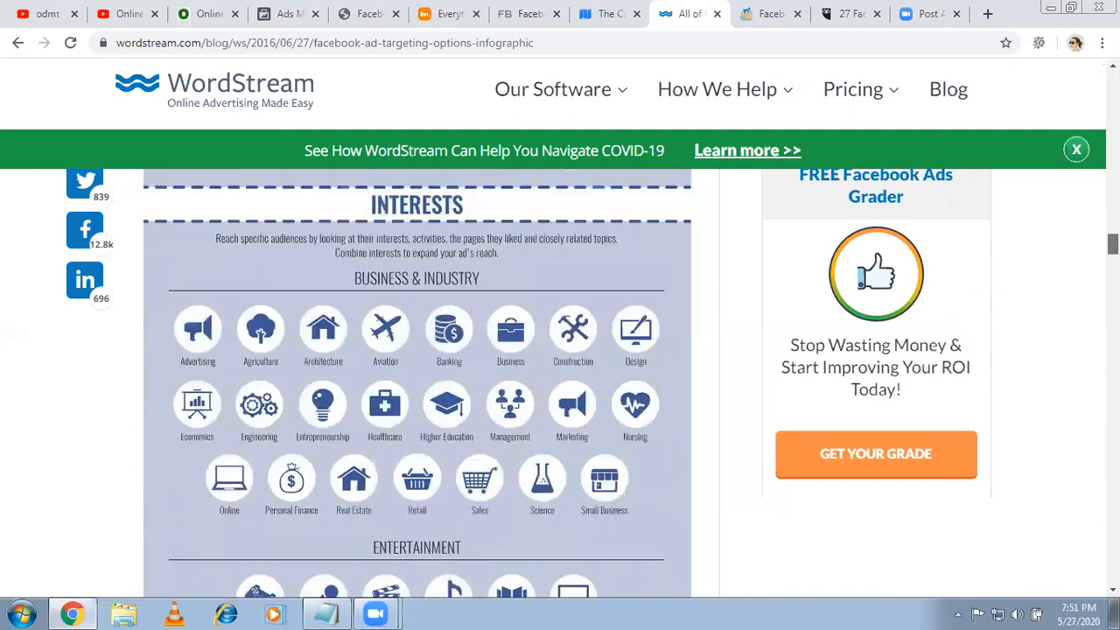
Switch to the Two Wheels Marketing targeting options list and examine its demographics and interests outline
click(776, 10)
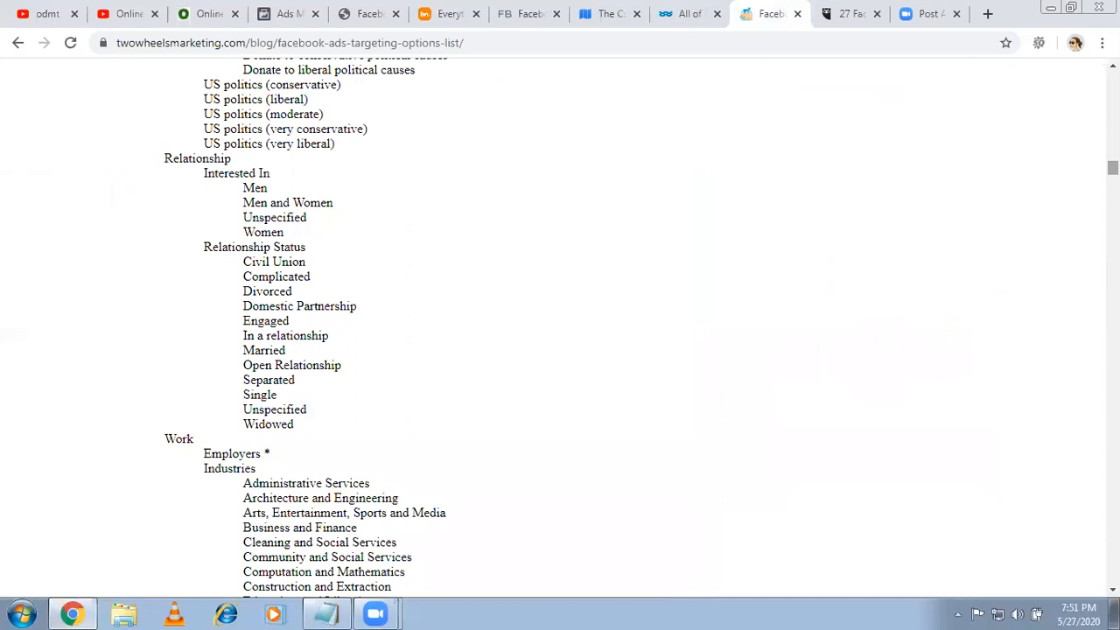
scroll(560, 324, up, 5)
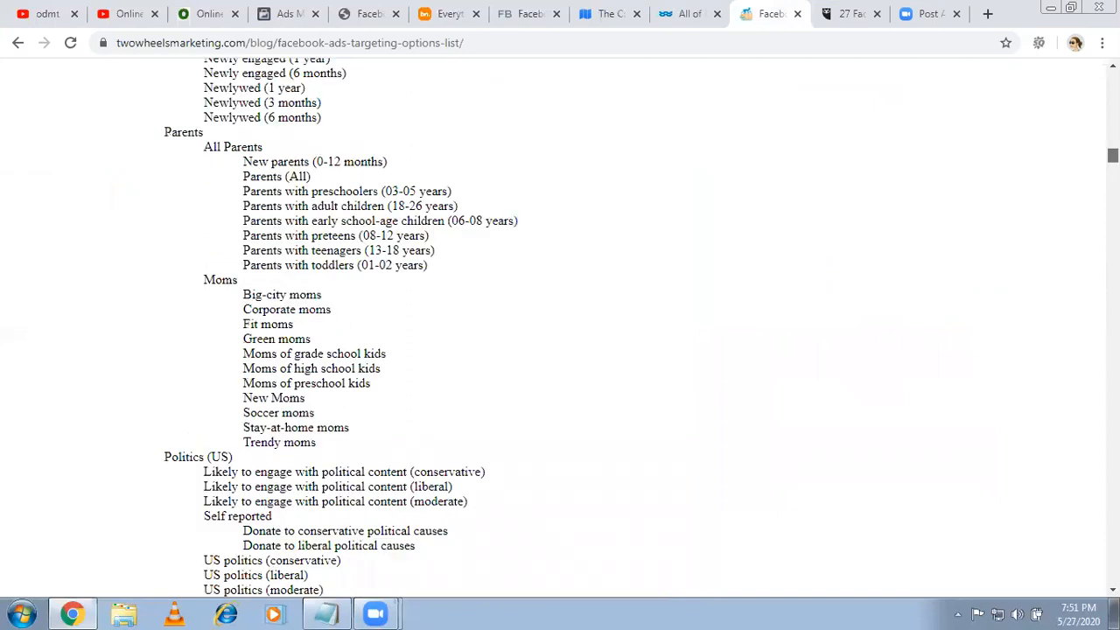
scroll(560, 324, up, 5)
scroll(560, 324, up, 3)
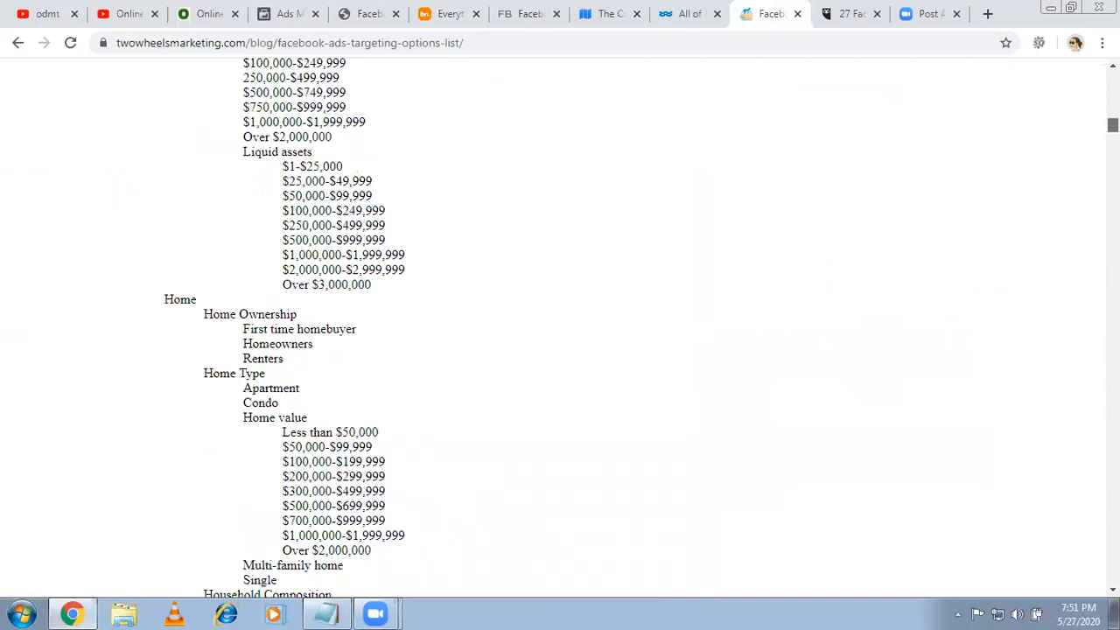
scroll(560, 324, up, 20)
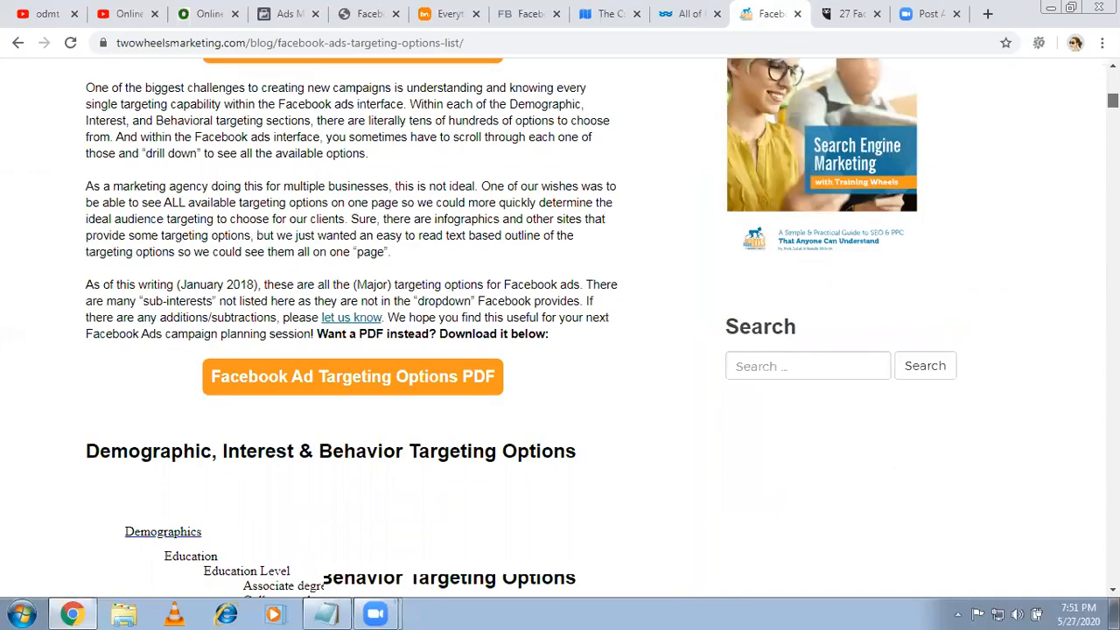
scroll(440, 98, down, 20)
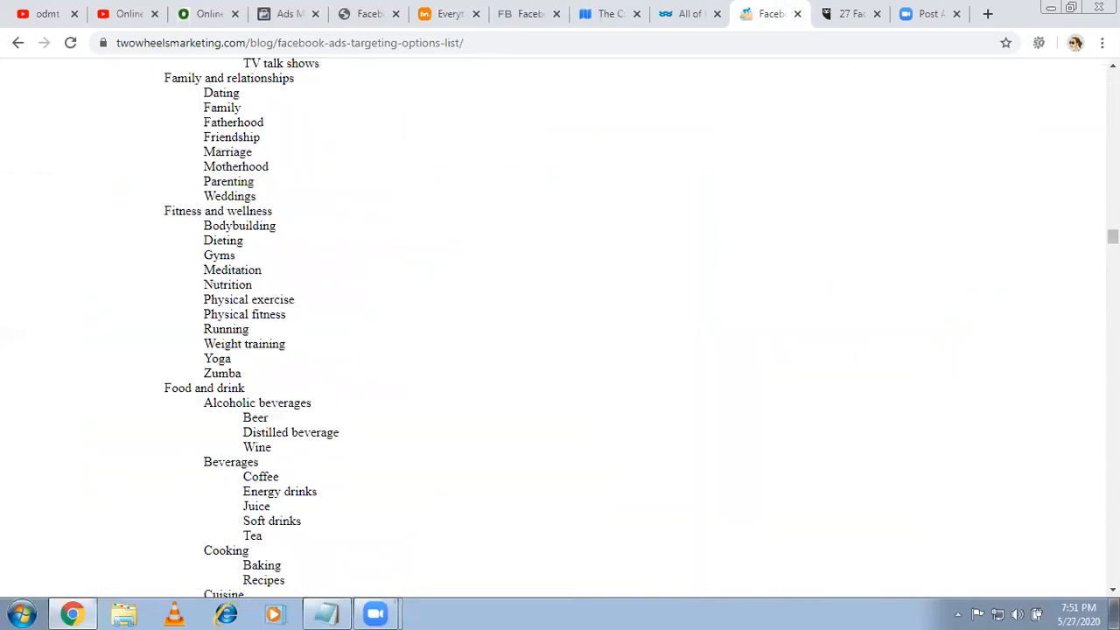
Return to Ads Manager and review the ad set's location, age, gender and detailed targeting settings
click(366, 7)
click(273, 9)
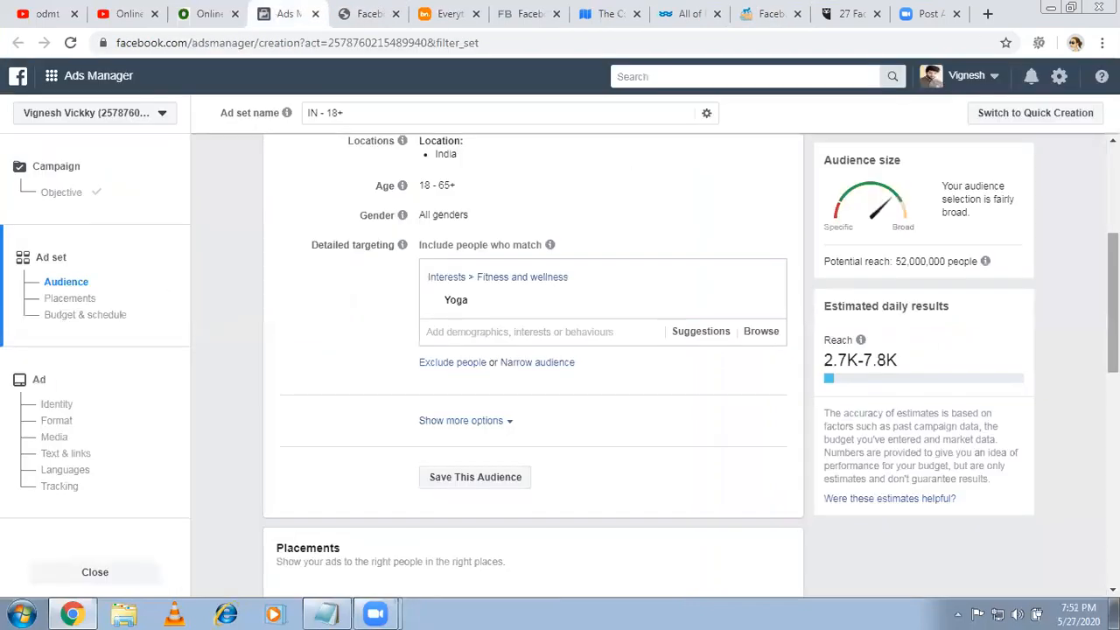
scroll(625, 380, up, 1)
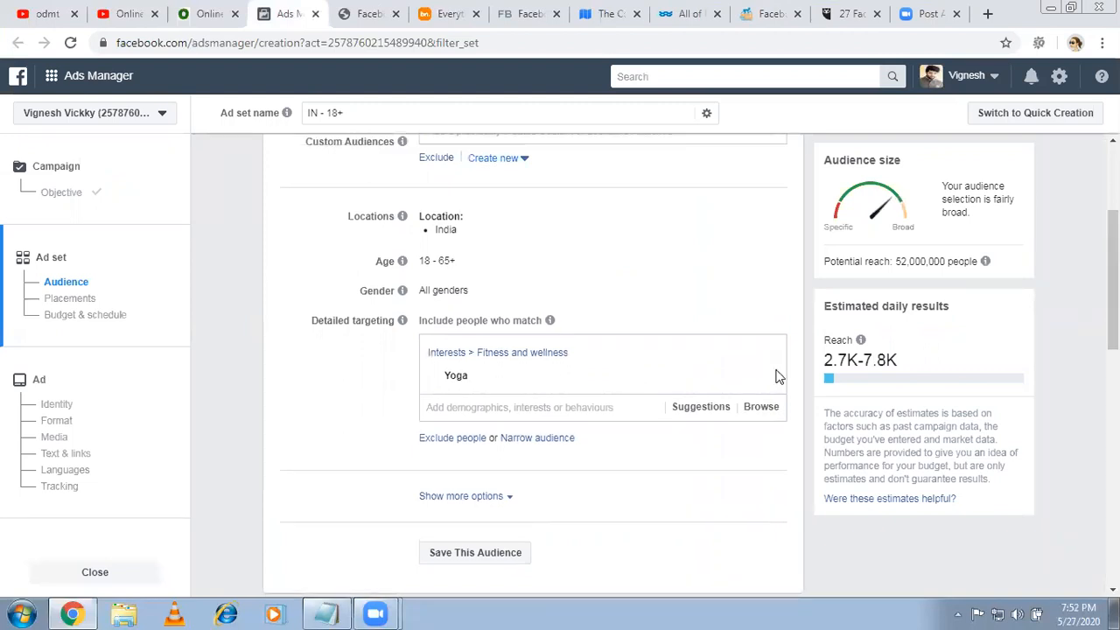
mouse_move(765, 374)
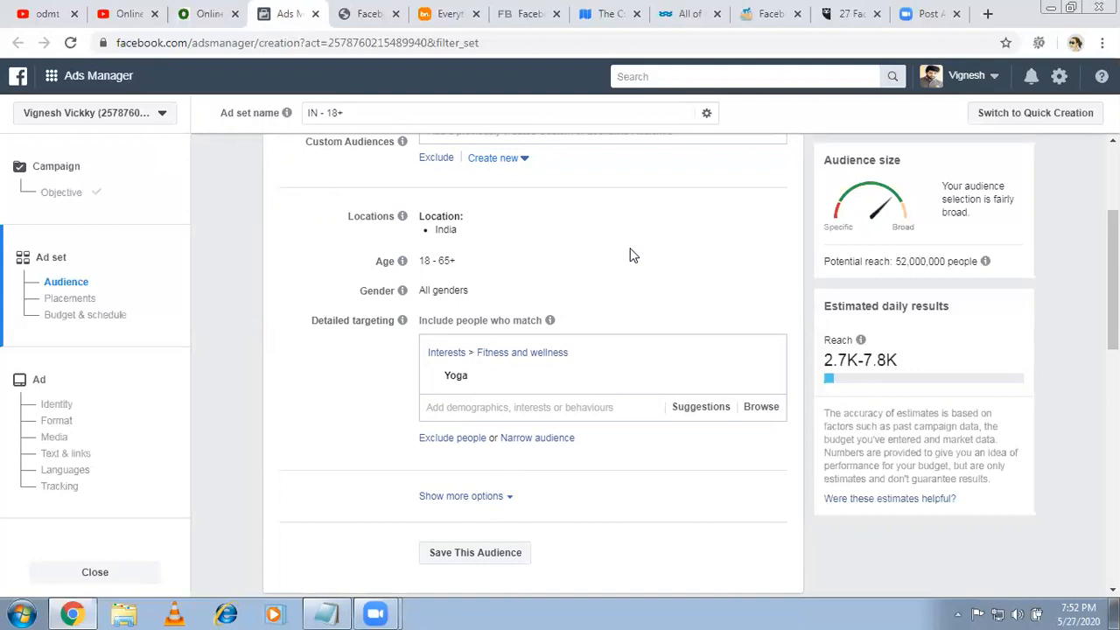
Switch to the facebook targetting.txt notes in Notepad and add the heading "Selct new Audience :" below the numbered list
click(325, 613)
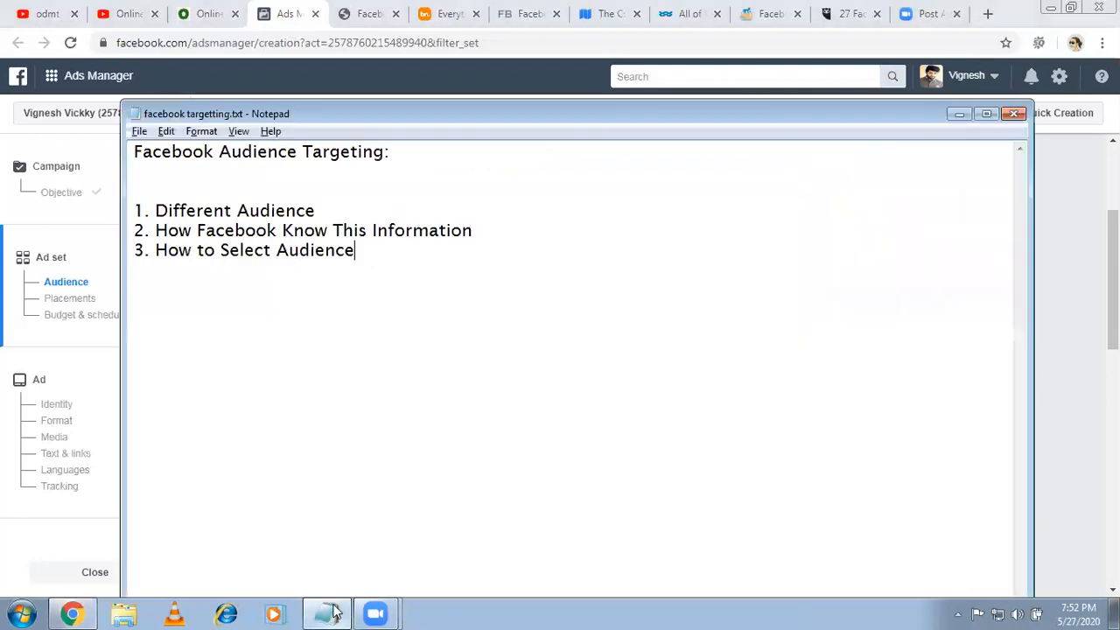
key(Return)
text(Selct new )
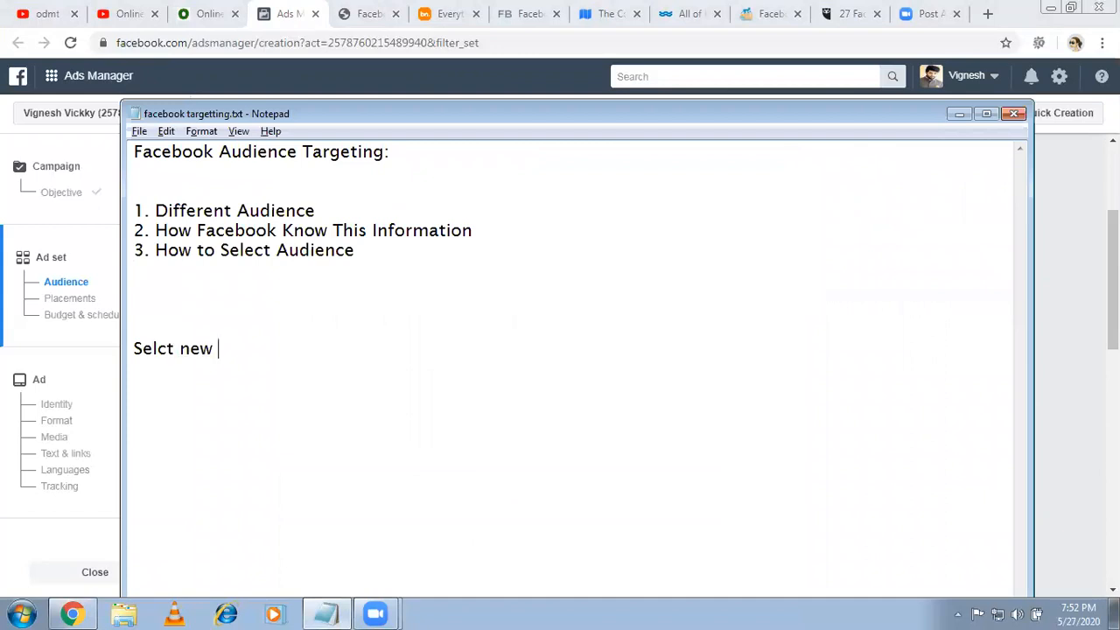
text(Audience :)
key(Return)
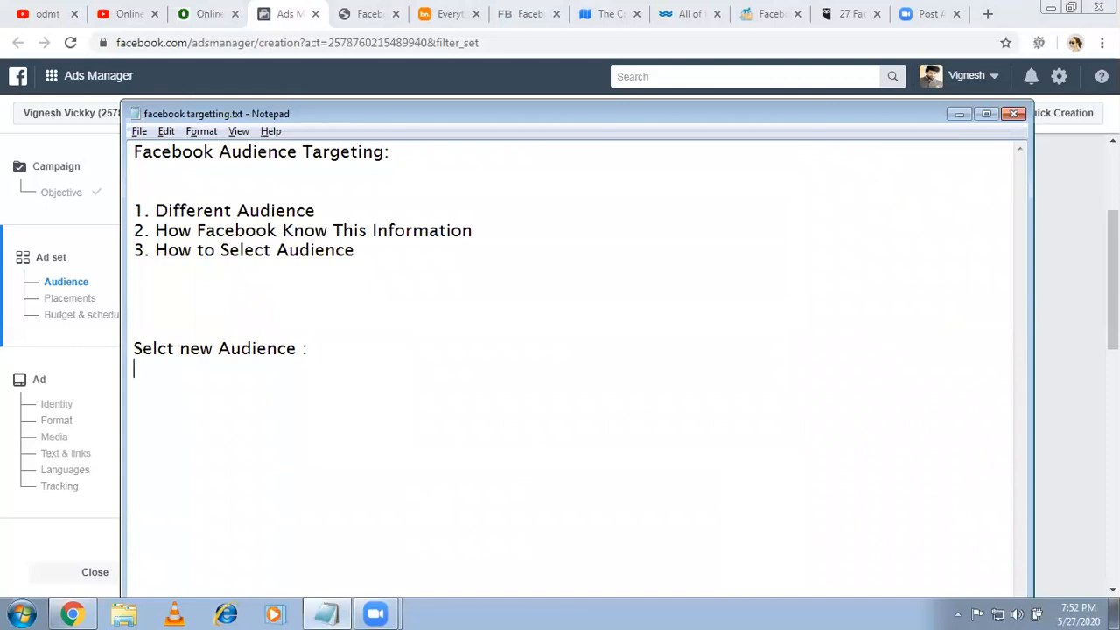
Add the lines "50000..." and "1000..." below the new audience heading, then return to Ads Manager
key(Return)
text(50000...)
key(Return)
key(Return)
text(1000)
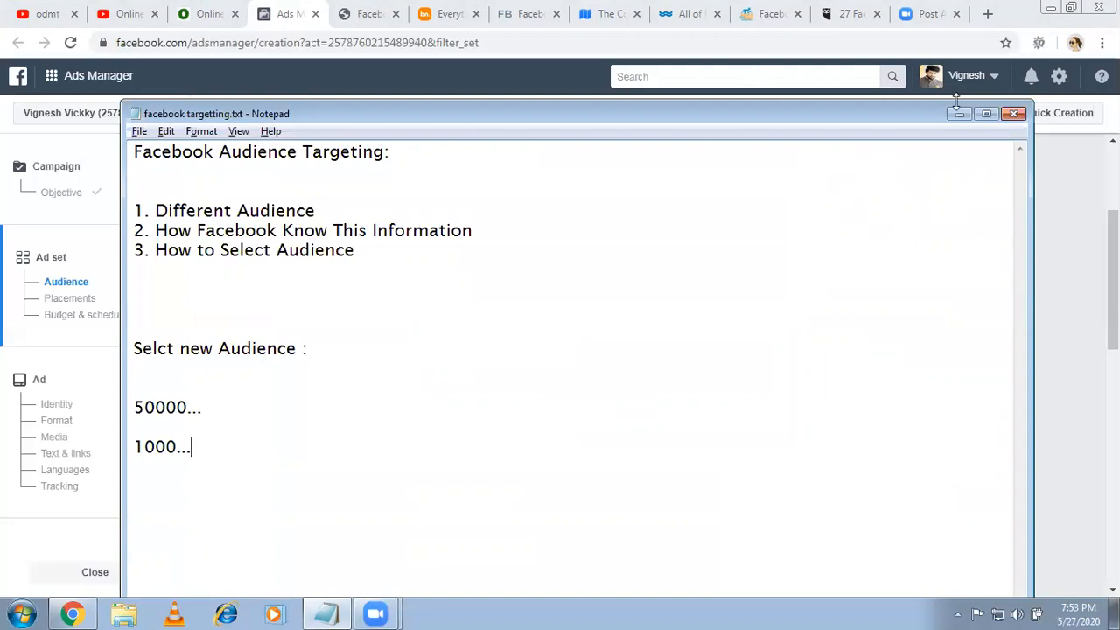
key(alt+Tab)
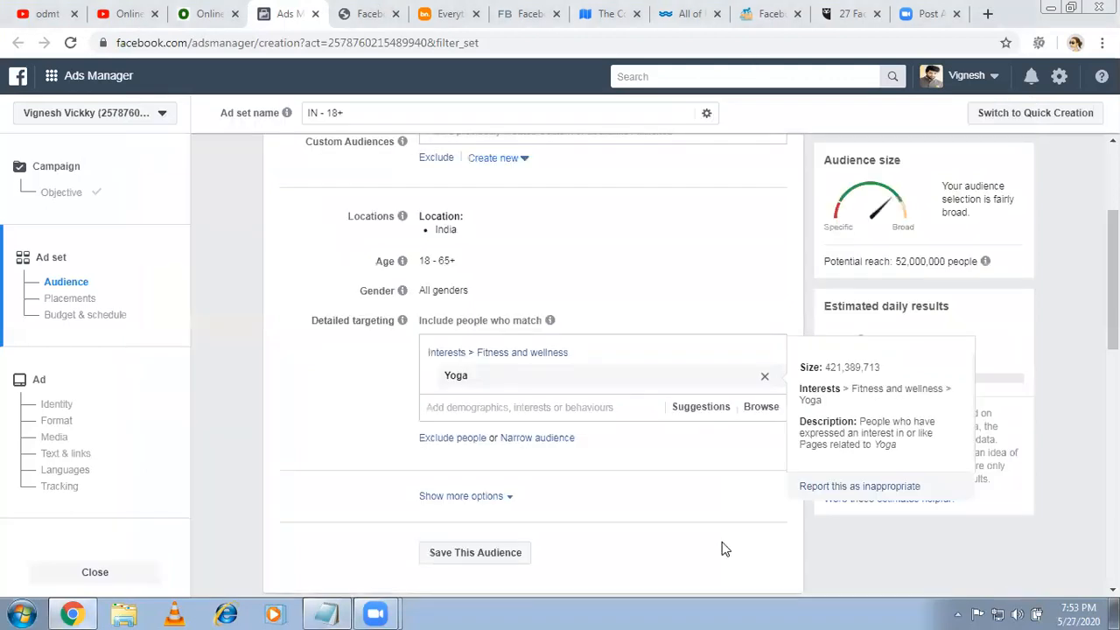